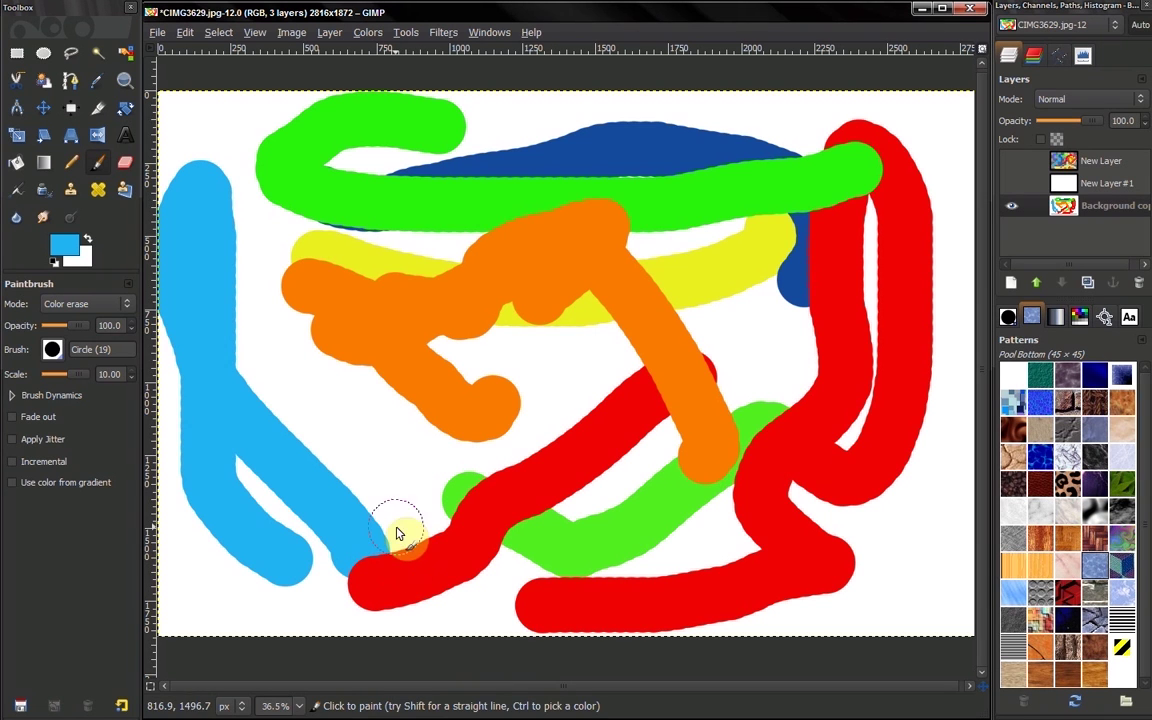
- Keep the brush in Color erase mode, make Background copy active, and try erasing across the orange strokes
{"action": "left_click", "coordinate": [118, 304]}
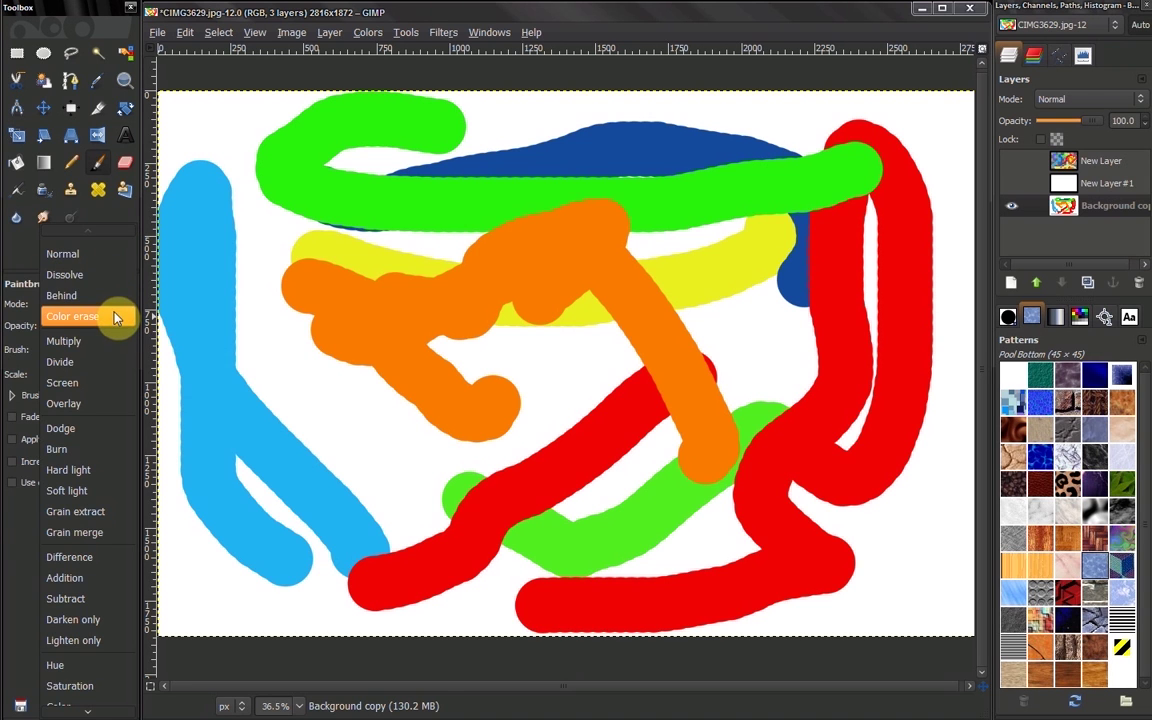
{"action": "left_click", "coordinate": [115, 318]}
{"action": "left_click", "coordinate": [1140, 99]}
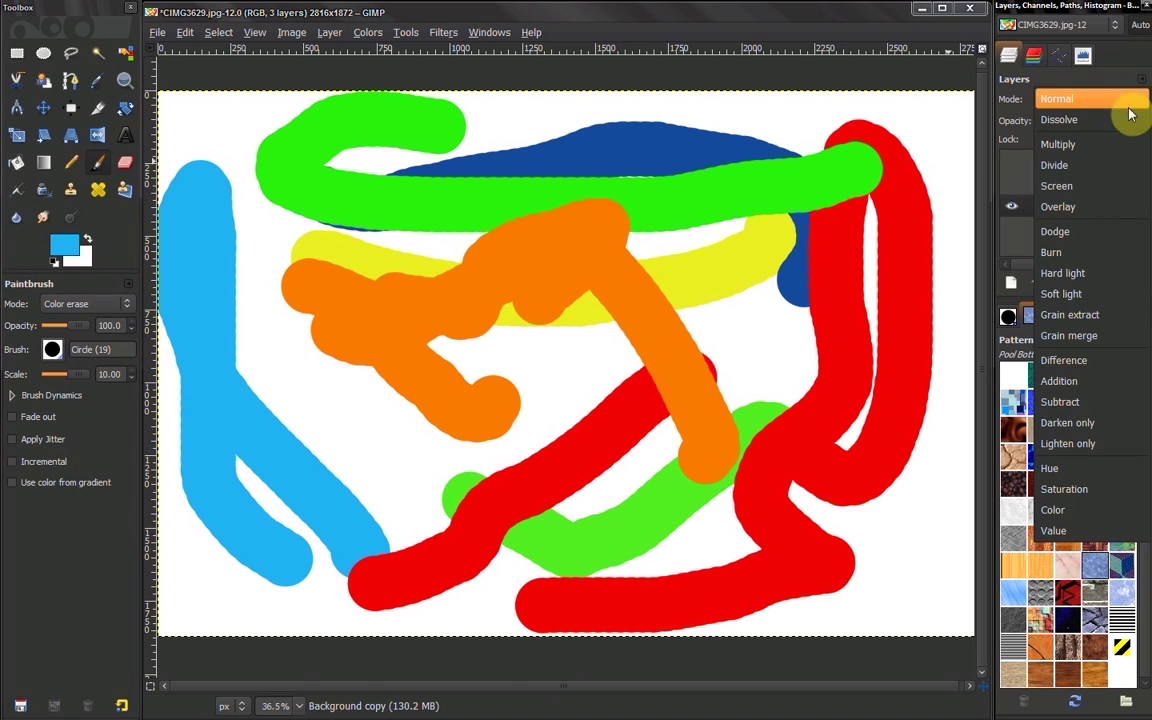
{"action": "key", "text": "Escape"}
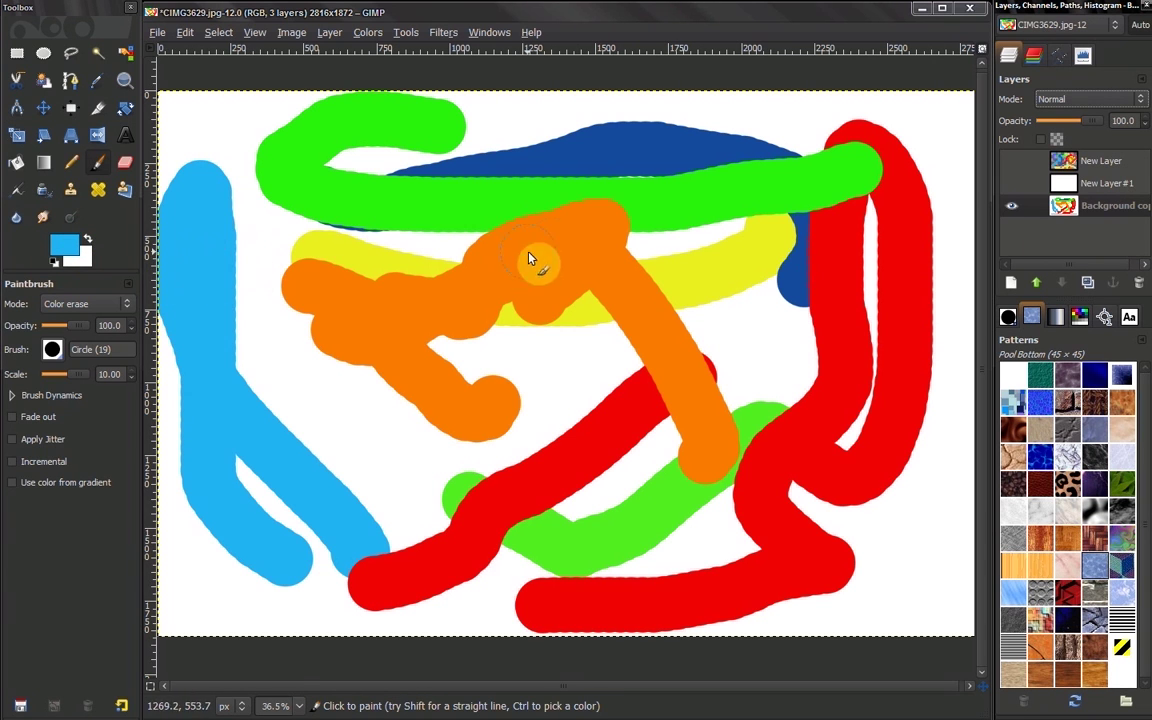
{"action": "left_click", "coordinate": [1100, 208]}
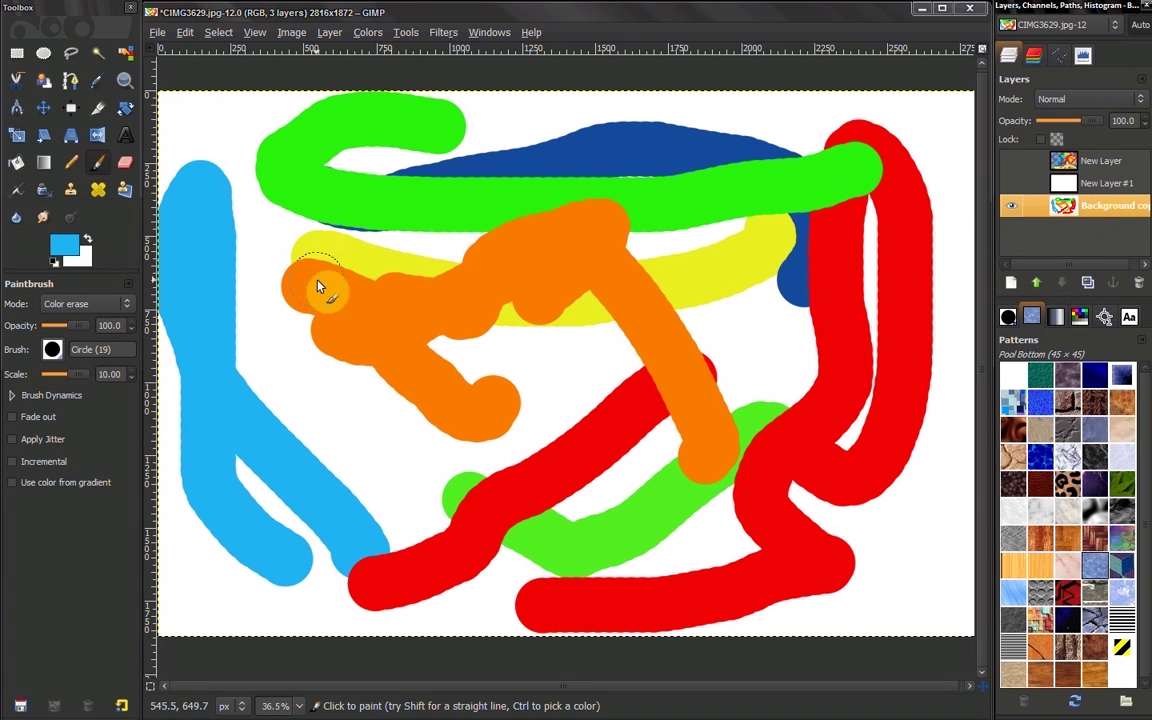
{"action": "left_click", "coordinate": [104, 163]}
{"action": "left_click_drag", "start_coordinate": [453, 333], "coordinate": [740, 346]}
- Pick the green of the strokes as the foreground colour, keeping the paintbrush in Color erase mode
{"action": "left_click", "coordinate": [97, 80]}
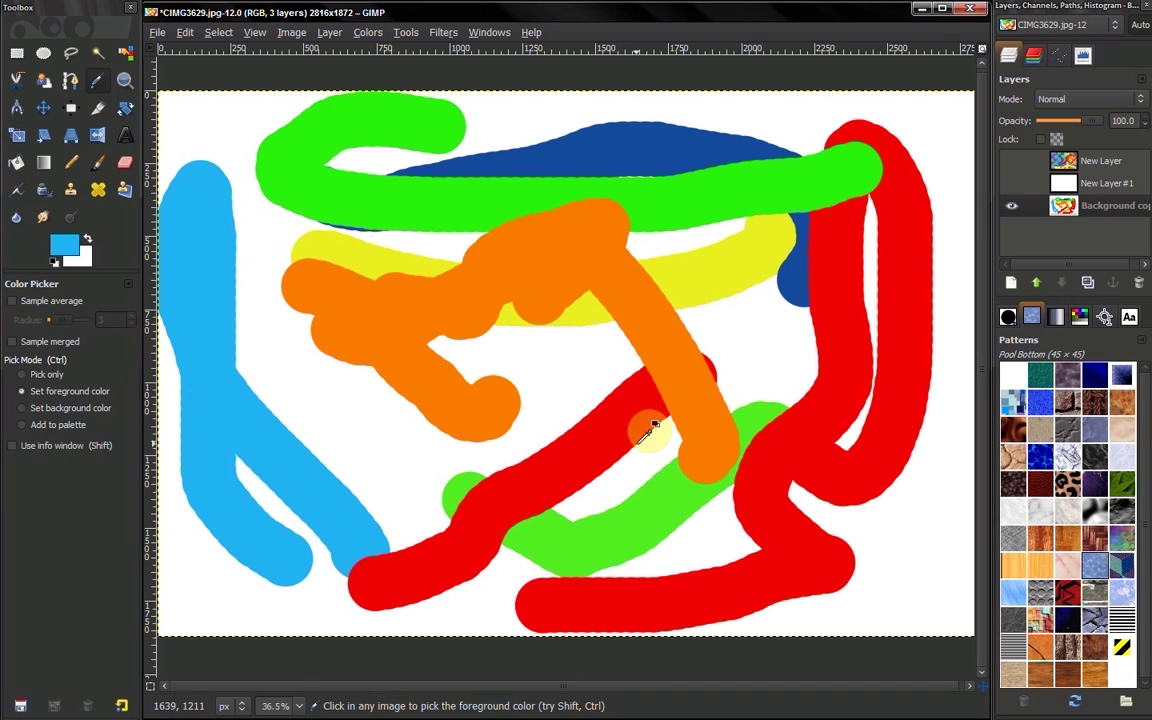
{"action": "left_click", "coordinate": [415, 178]}
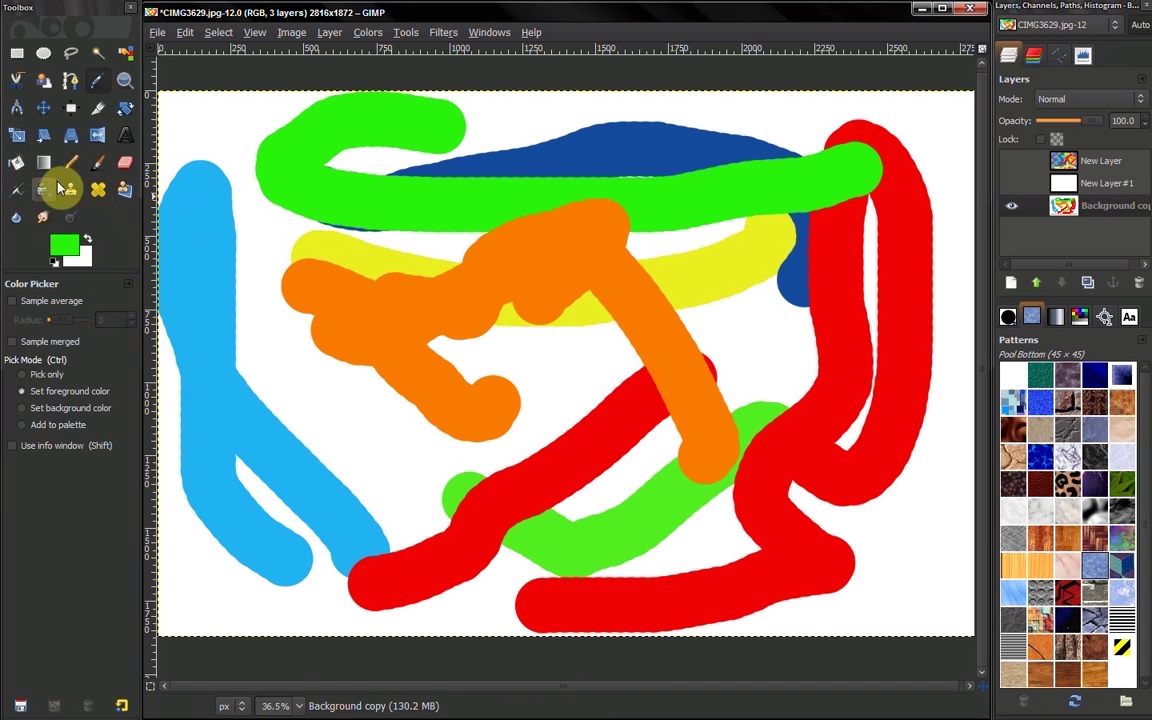
{"action": "left_click", "coordinate": [93, 168]}
{"action": "left_click", "coordinate": [85, 303]}
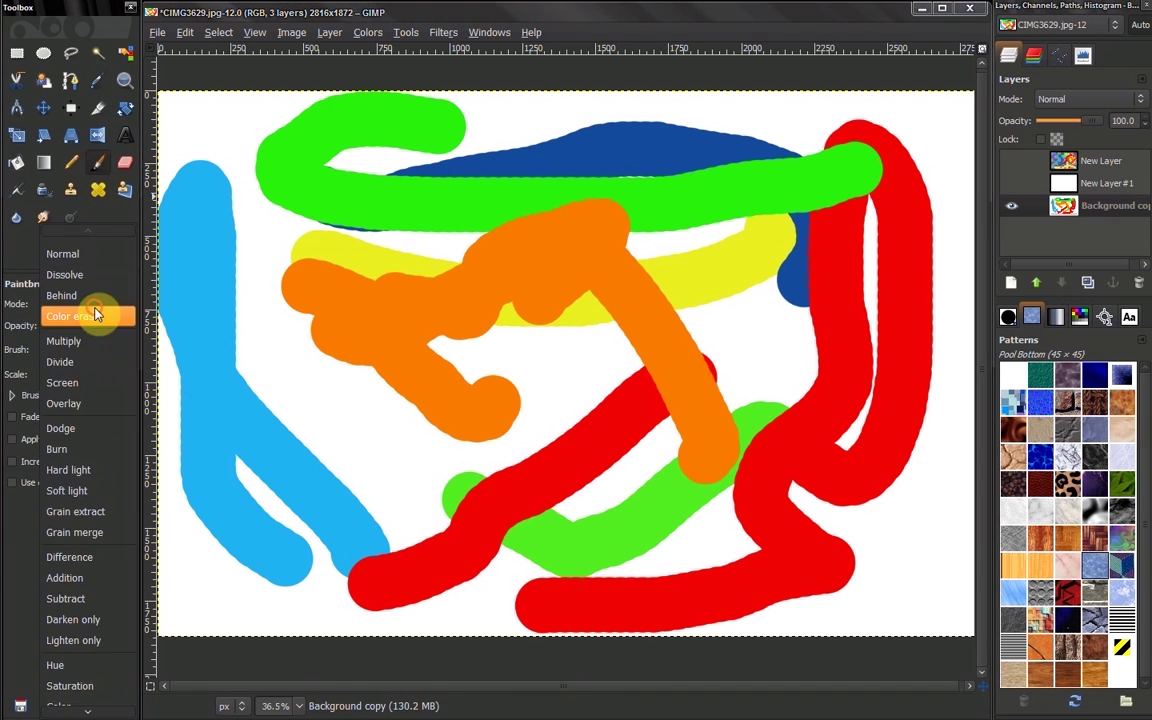
{"action": "left_click", "coordinate": [85, 311]}
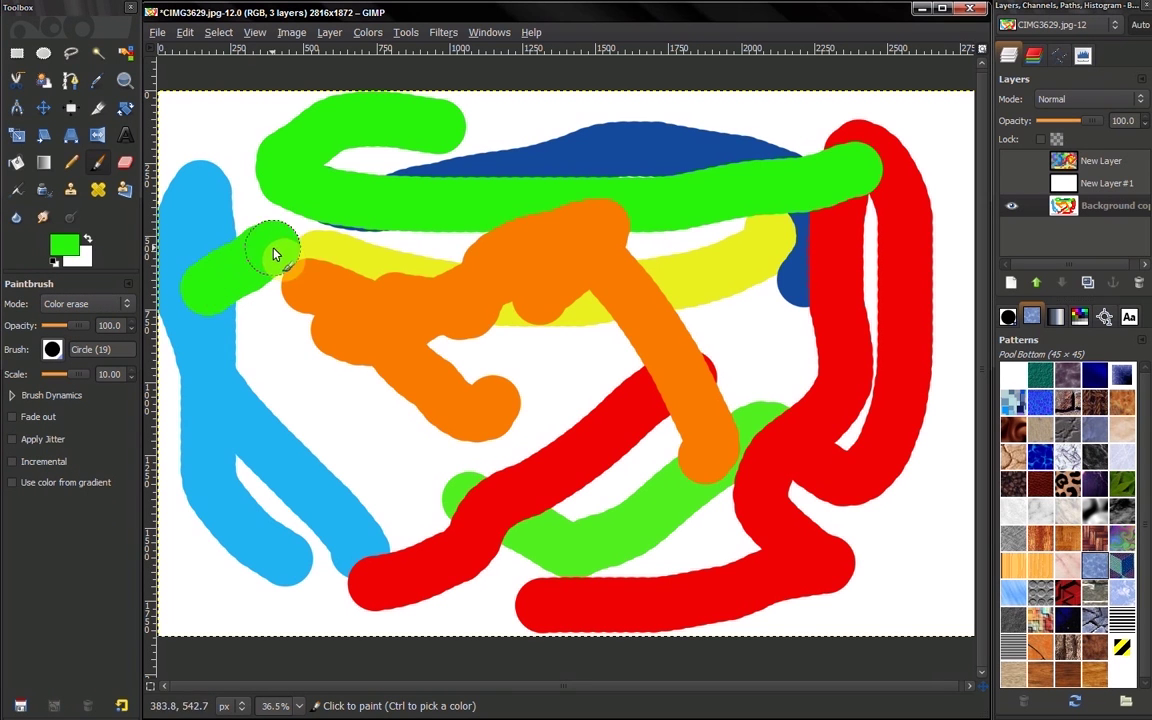
- Set the paintbrush mode back to Normal and undo the green test strokes
{"action": "mouse_move", "coordinate": [573, 256]}
{"action": "left_mouse_down"}
{"action": "mouse_move", "coordinate": [591, 334]}
{"action": "mouse_move", "coordinate": [683, 292]}
{"action": "left_mouse_up"}
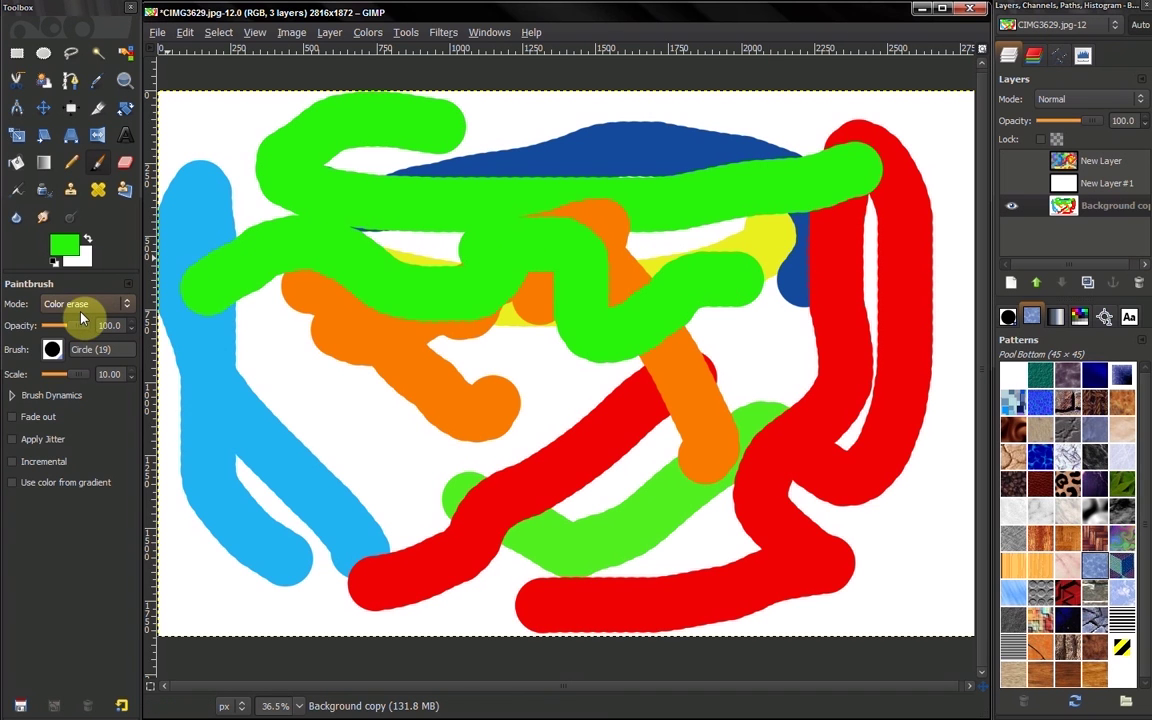
{"action": "left_click", "coordinate": [86, 308]}
{"action": "left_click", "coordinate": [88, 254]}
{"action": "left_click_drag", "start_coordinate": [373, 378], "coordinate": [542, 396]}
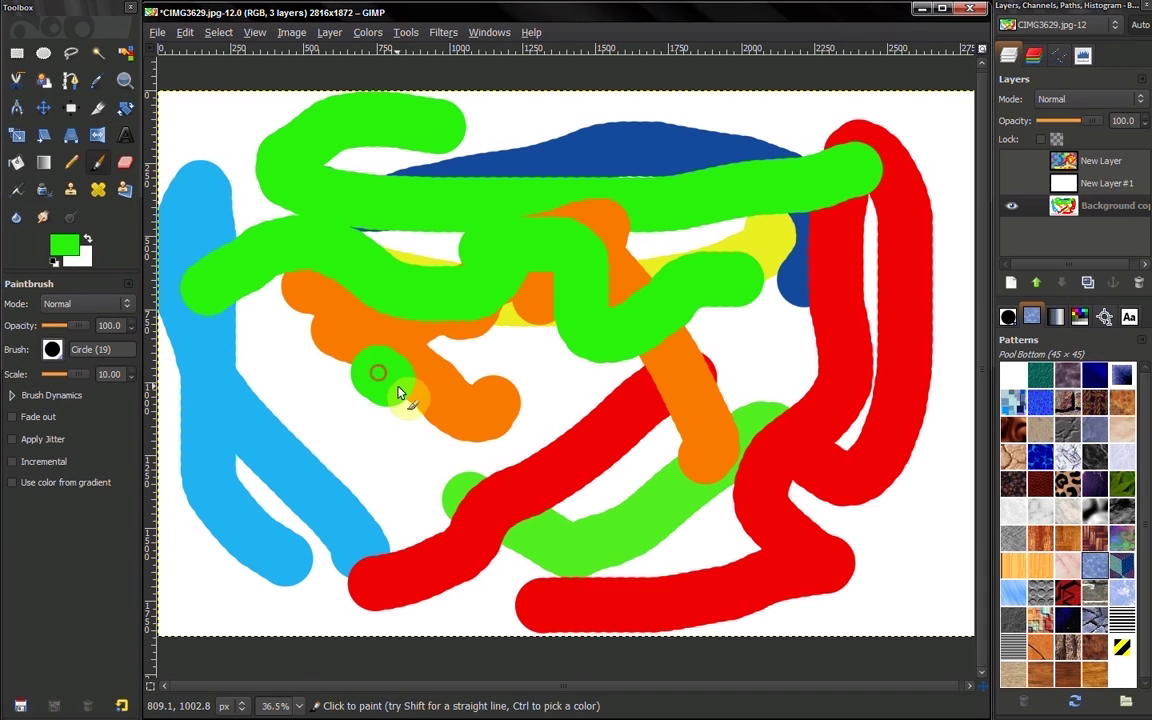
{"action": "key", "text": "ctrl+z"}
{"action": "key", "text": "ctrl+z"}
{"action": "key", "text": "ctrl+z"}
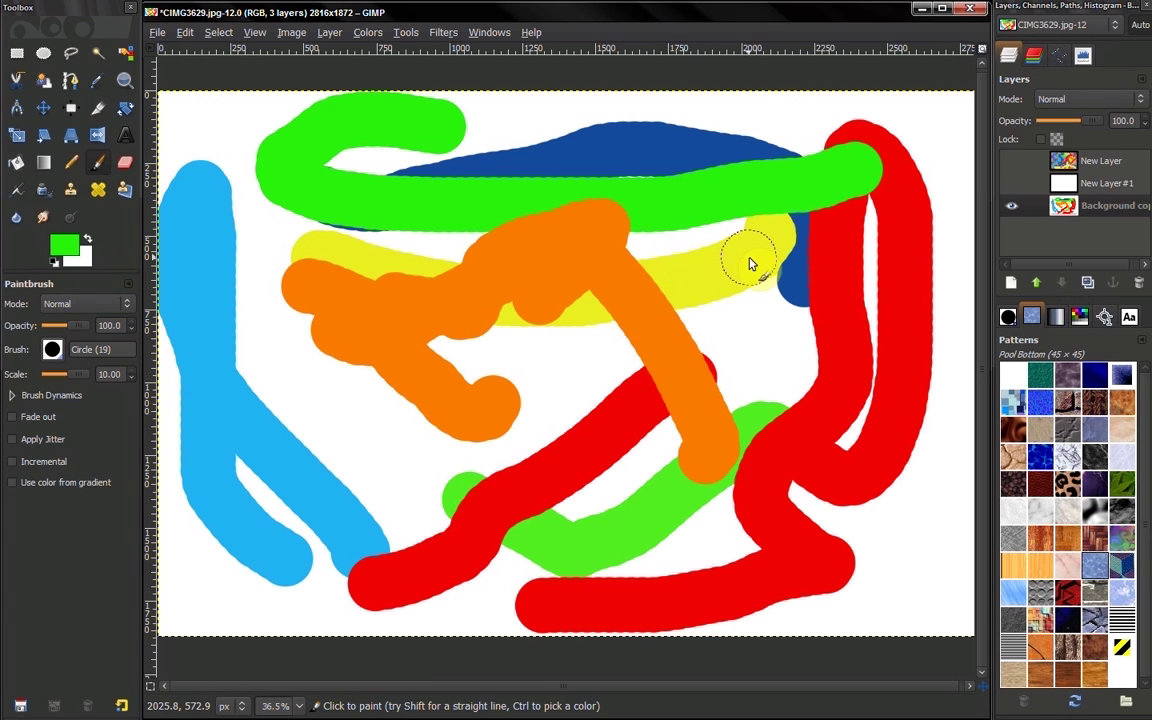
- Check Background copy's layer menu without changes, then make New Layer the active layer
{"action": "left_click", "coordinate": [1135, 207]}
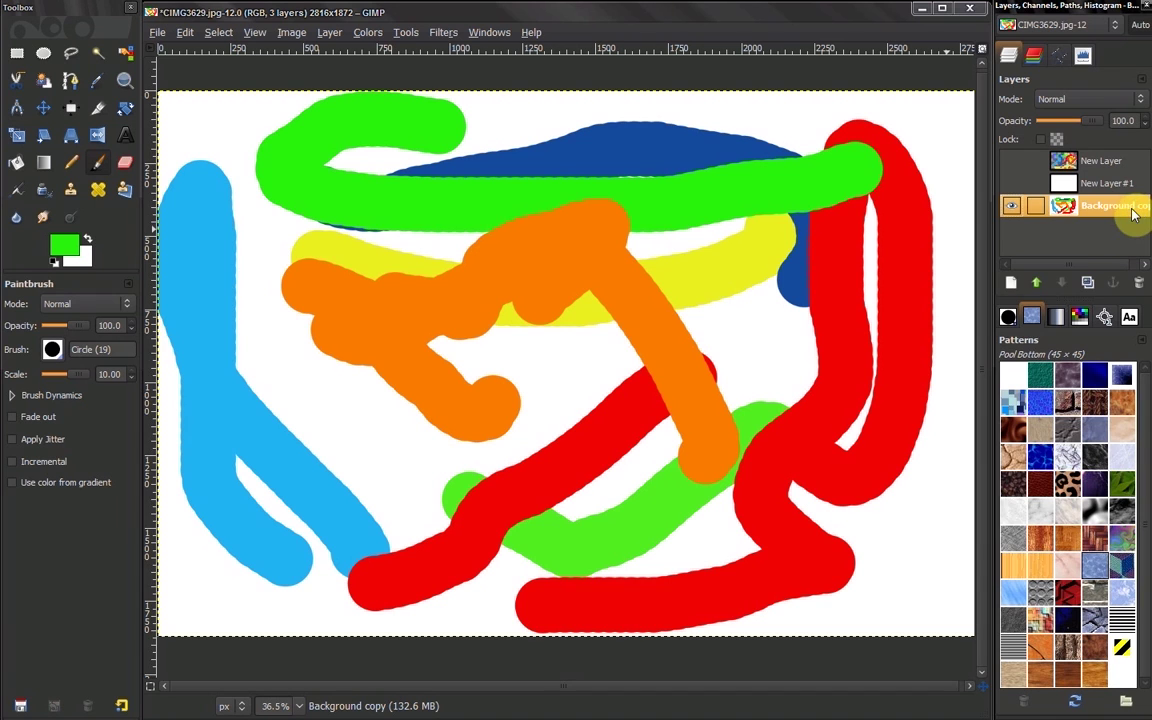
{"action": "right_click", "coordinate": [1114, 213]}
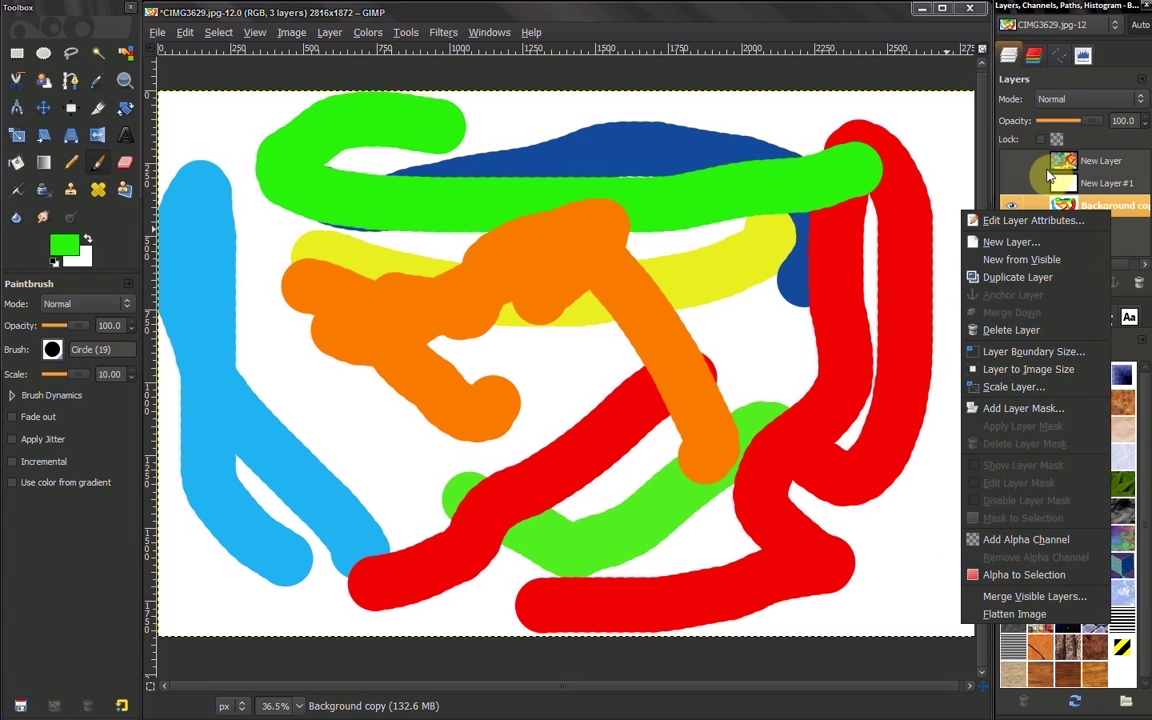
{"action": "left_click", "coordinate": [1028, 176]}
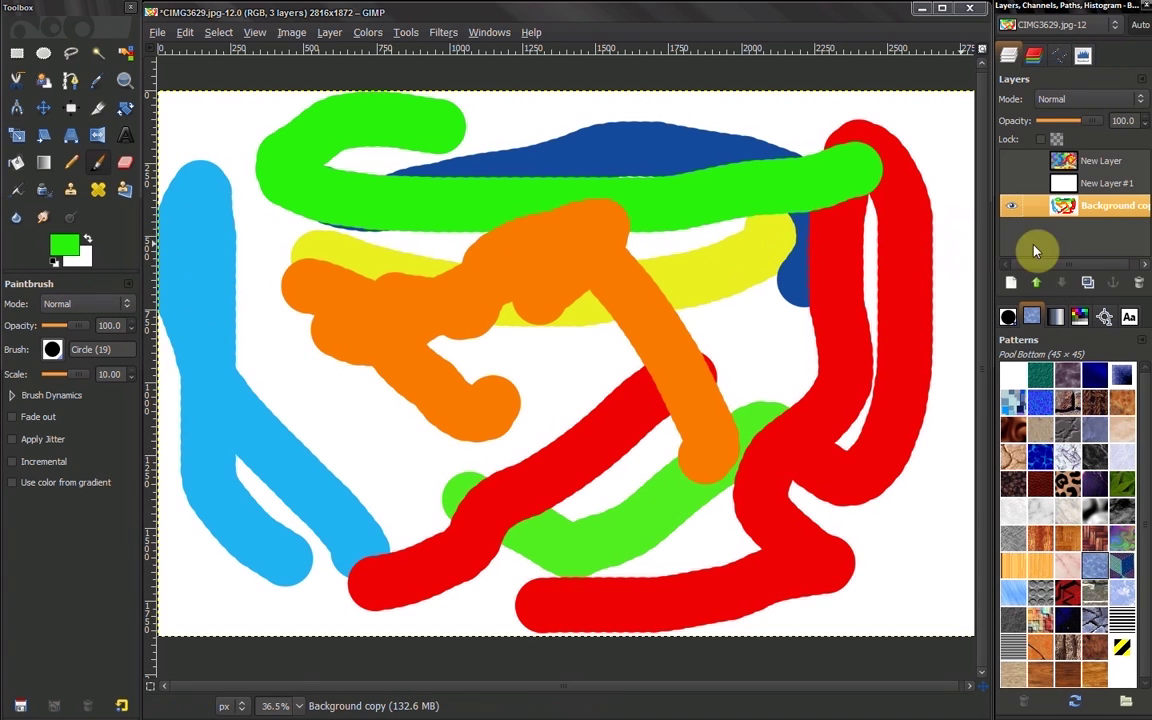
{"action": "right_click", "coordinate": [1095, 207]}
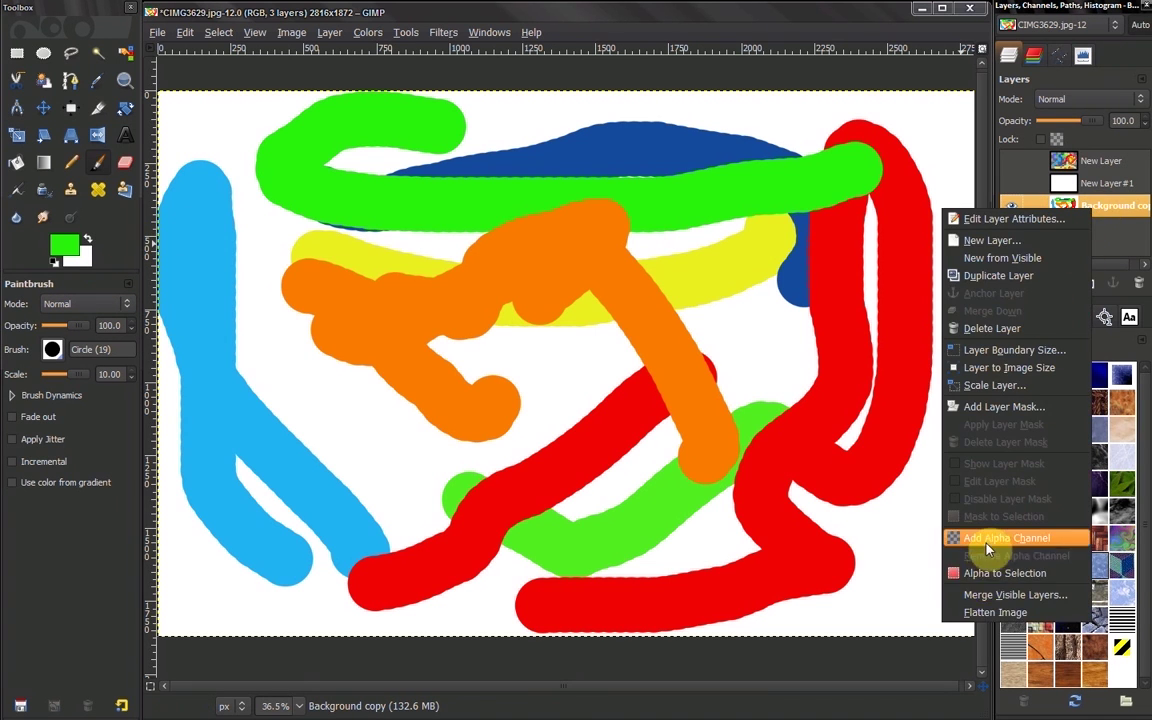
{"action": "key", "text": "Escape"}
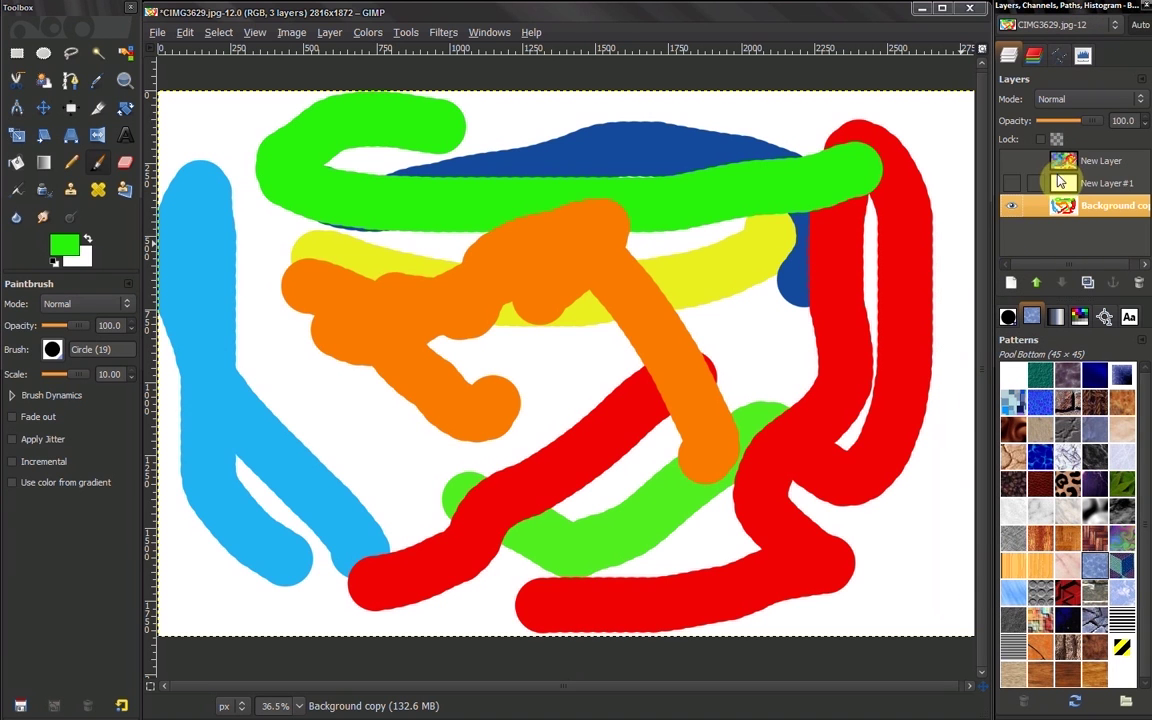
{"action": "left_click", "coordinate": [1072, 164]}
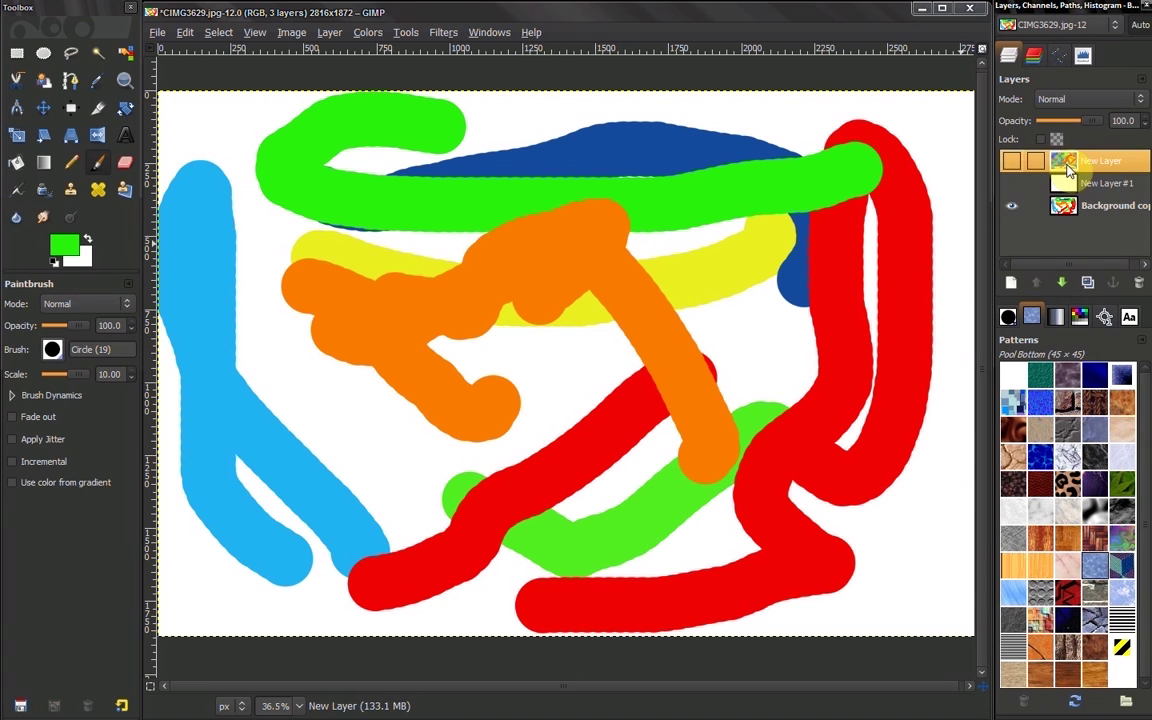
- Create a new layer with Transparency fill and add an alpha channel to Background copy
{"action": "left_click", "coordinate": [1011, 284]}
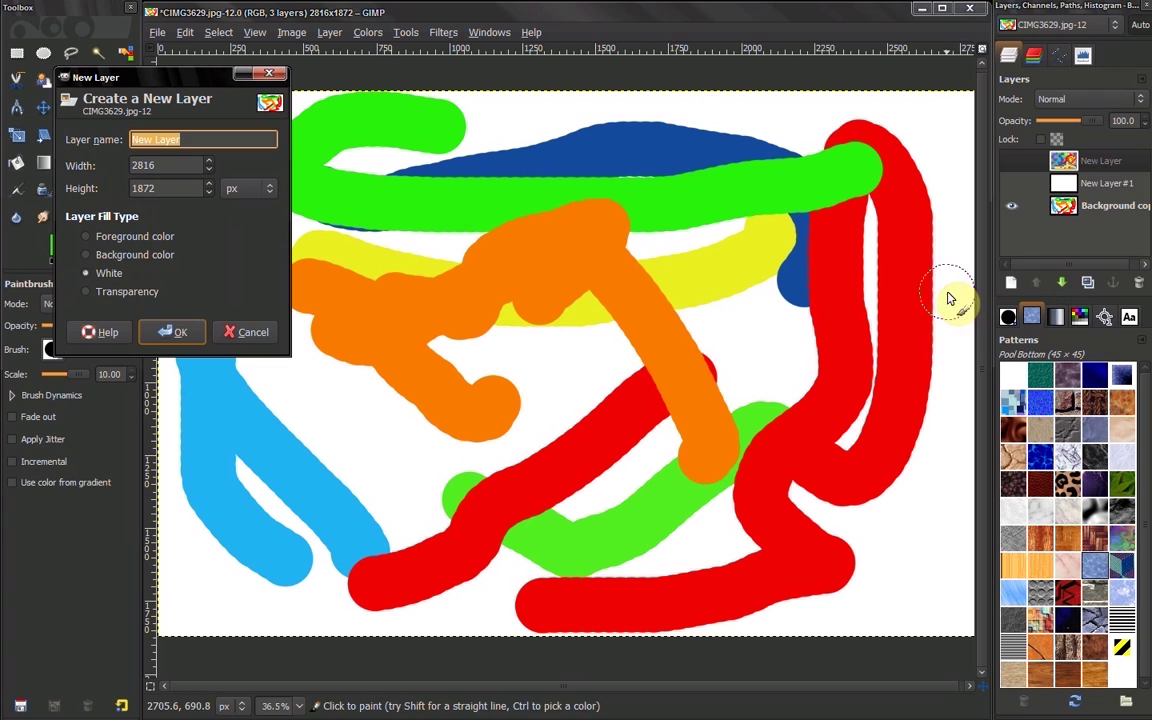
{"action": "left_click", "coordinate": [86, 292]}
{"action": "left_click", "coordinate": [172, 330]}
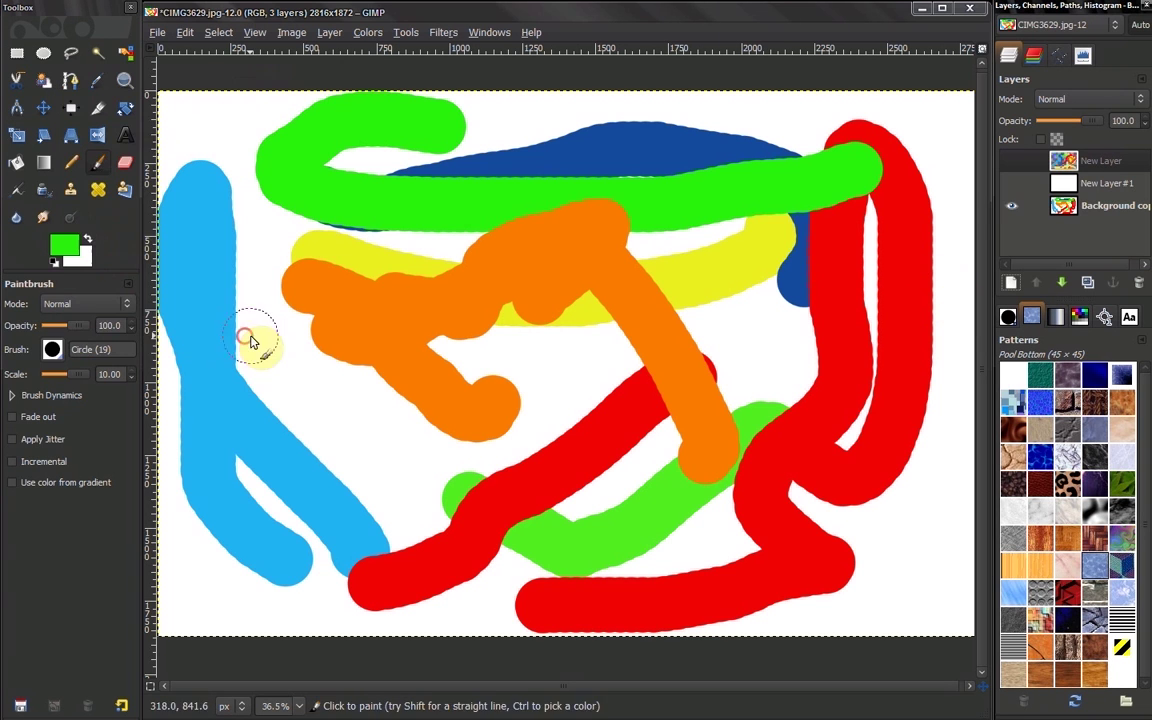
{"action": "right_click", "coordinate": [1090, 208]}
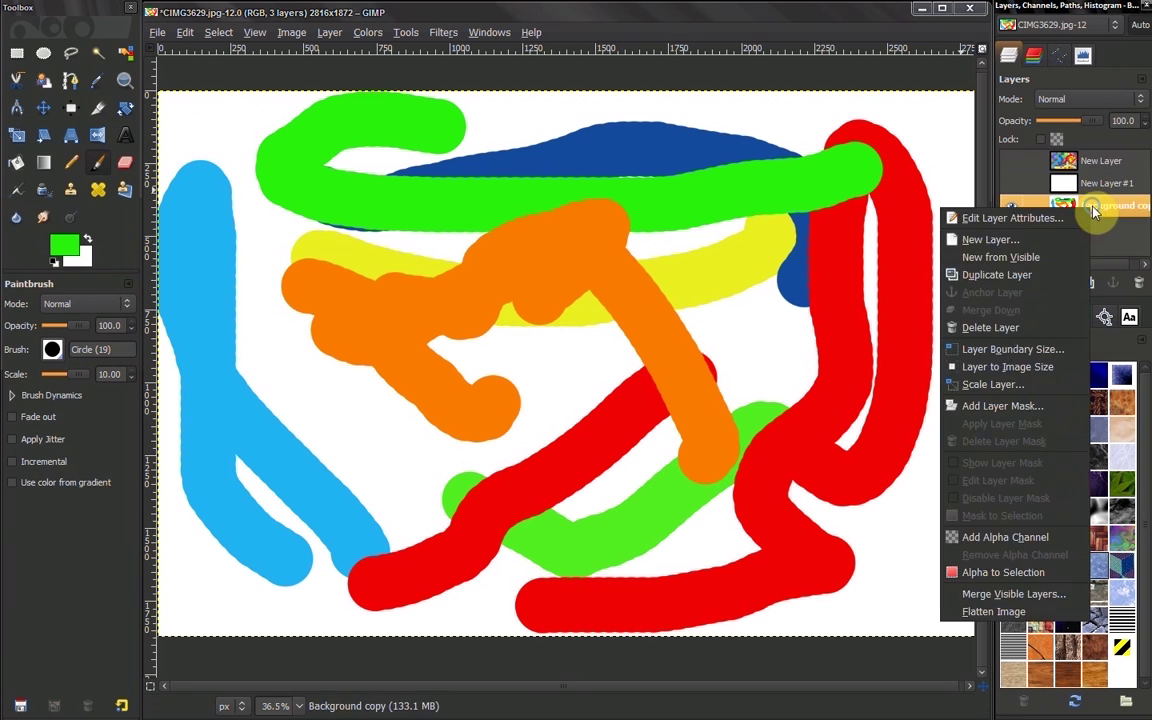
{"action": "left_click", "coordinate": [952, 536]}
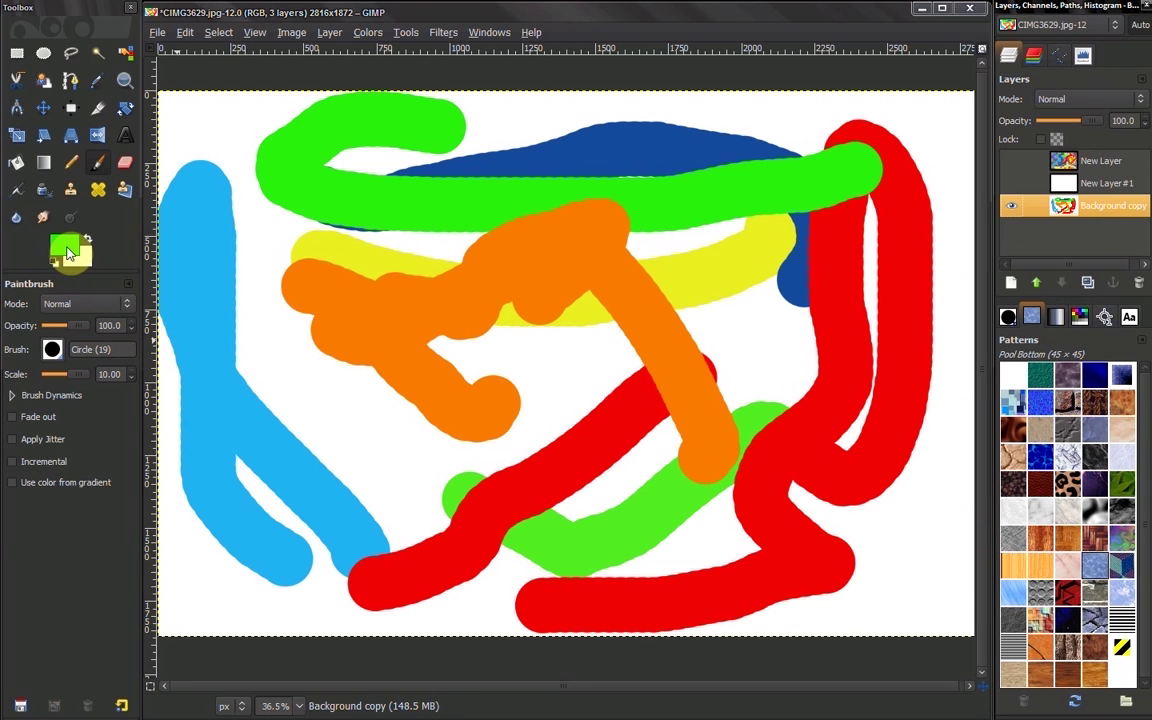
- Switch the paintbrush to Color erase and erase the top green stroke in two passes
{"action": "left_click", "coordinate": [87, 305]}
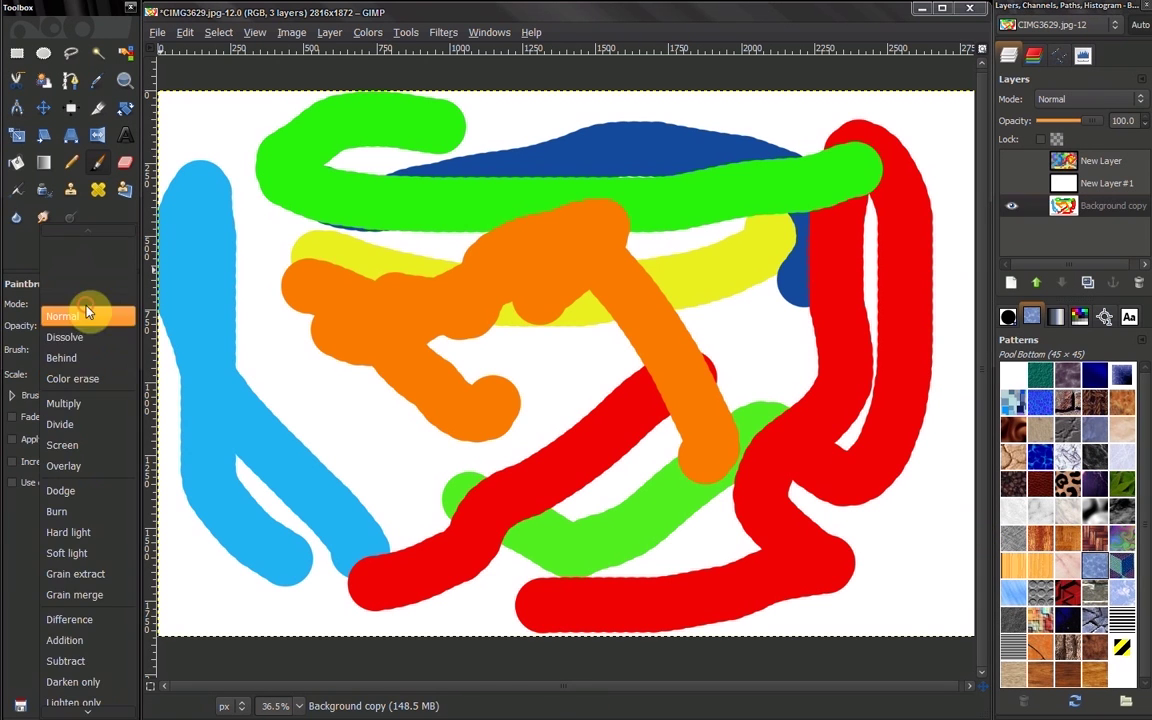
{"action": "left_click", "coordinate": [78, 381]}
{"action": "mouse_move", "coordinate": [270, 180]}
{"action": "left_mouse_down"}
{"action": "mouse_move", "coordinate": [265, 160]}
{"action": "mouse_move", "coordinate": [315, 145]}
{"action": "mouse_move", "coordinate": [476, 159]}
{"action": "mouse_move", "coordinate": [314, 219]}
{"action": "mouse_move", "coordinate": [503, 199]}
{"action": "left_mouse_up"}
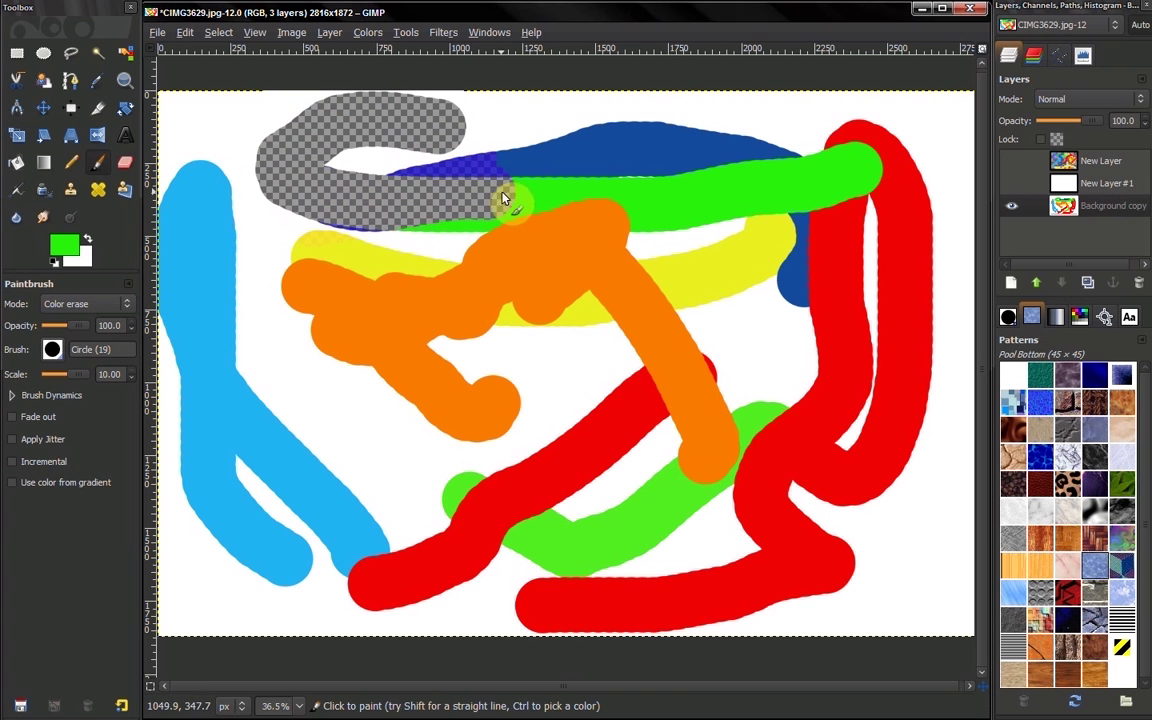
{"action": "mouse_move", "coordinate": [591, 194]}
{"action": "left_mouse_down"}
{"action": "mouse_move", "coordinate": [725, 221]}
{"action": "mouse_move", "coordinate": [861, 175]}
{"action": "mouse_move", "coordinate": [763, 193]}
{"action": "left_mouse_up"}
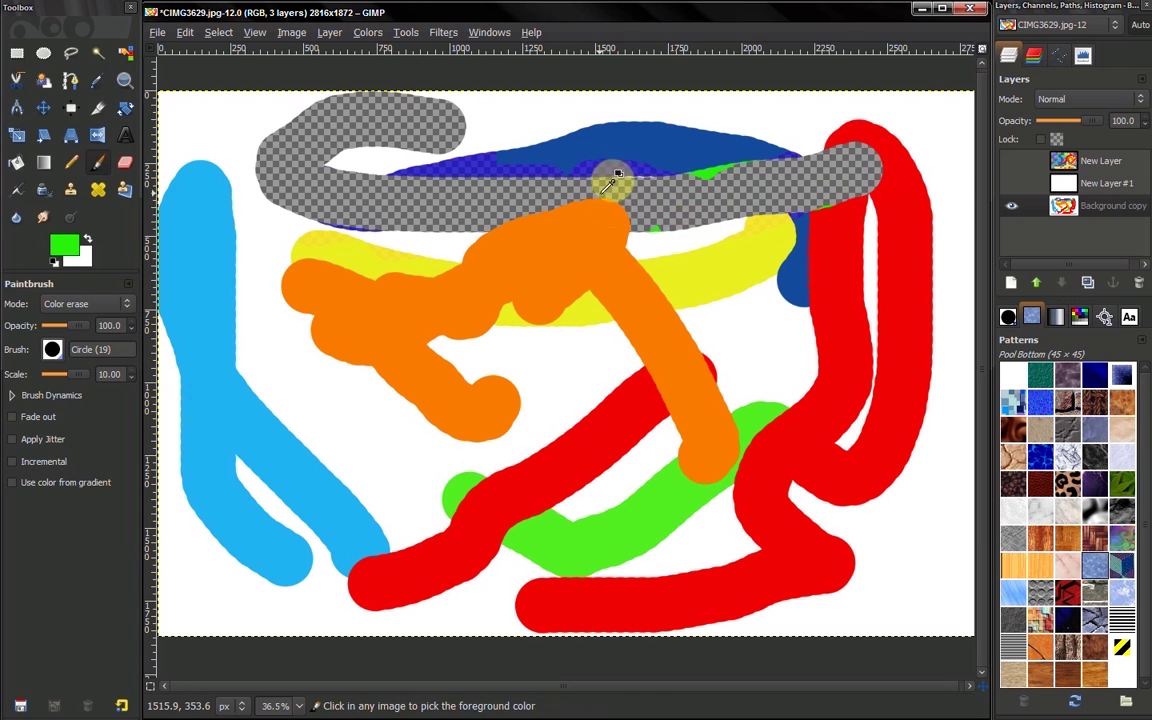
- Undo the last erase, hide Background copy, show and select New Layer, and toggle the white layer's visibility
{"action": "key", "text": "ctrl+z"}
{"action": "left_click", "coordinate": [1011, 205]}
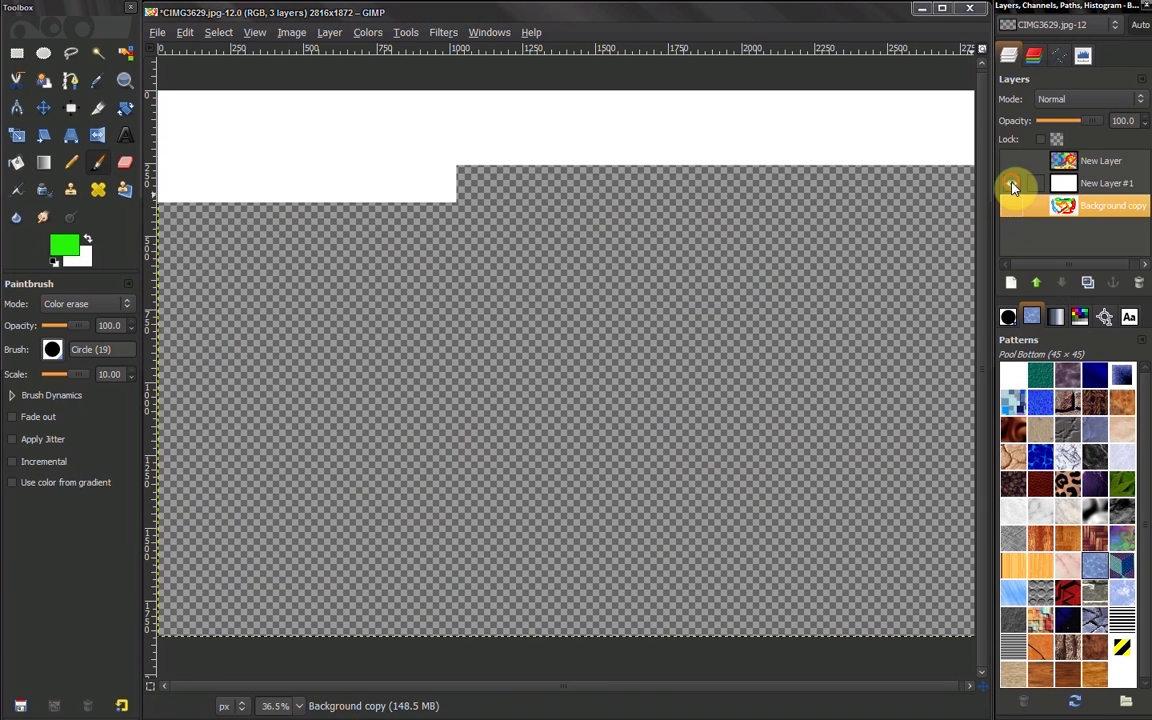
{"action": "left_click", "coordinate": [1011, 160]}
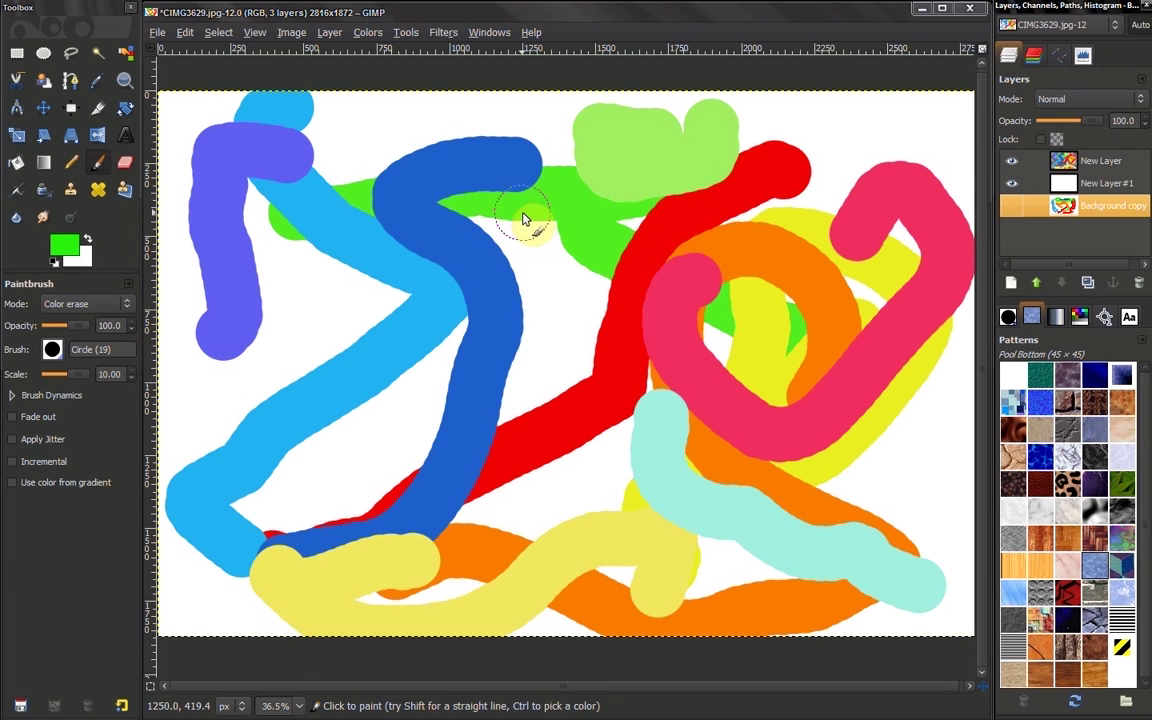
{"action": "left_click", "coordinate": [1090, 162]}
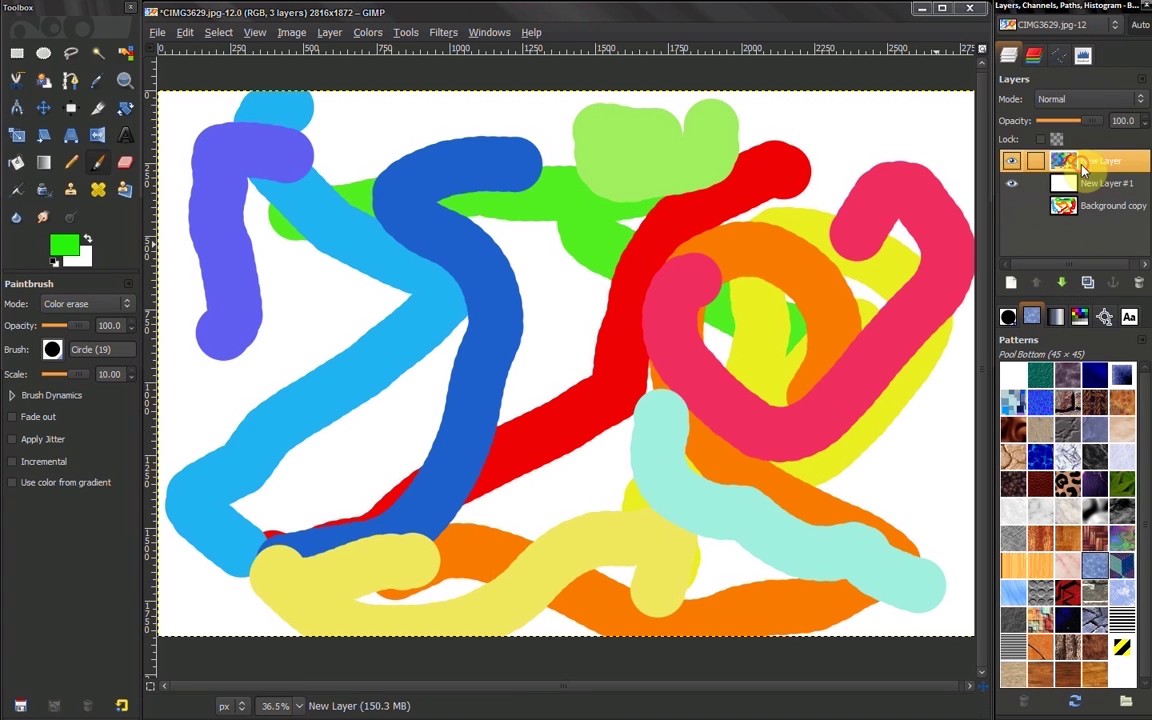
{"action": "left_click", "coordinate": [1011, 183]}
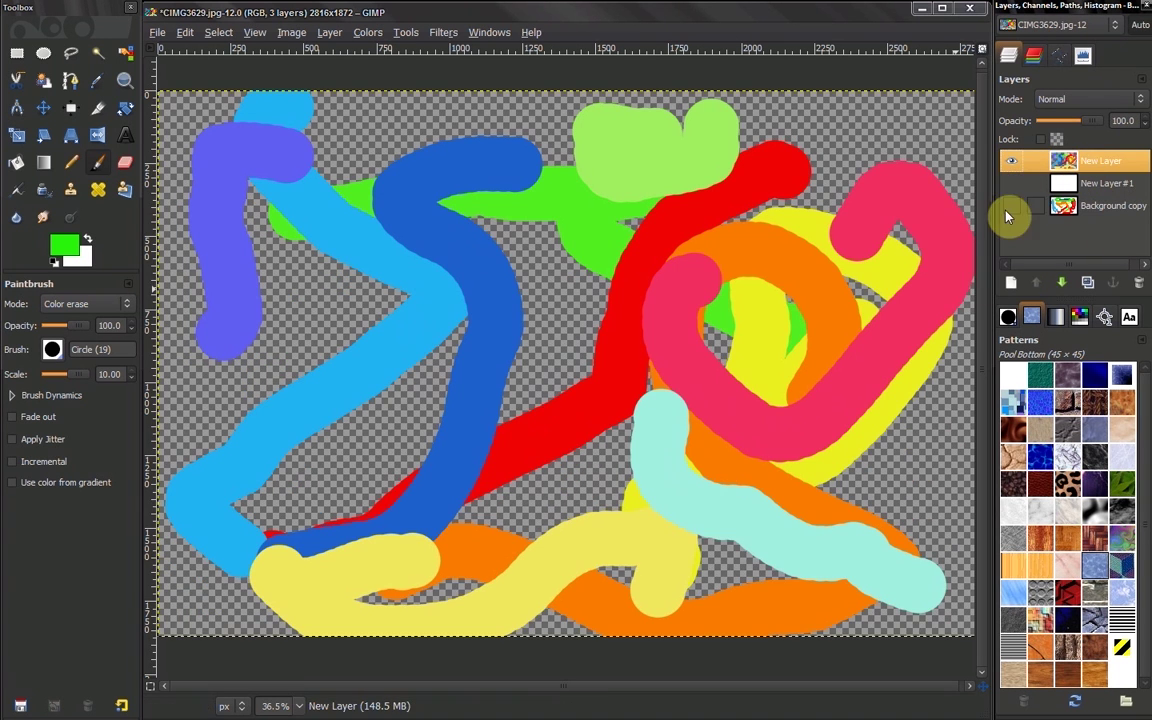
{"action": "left_click", "coordinate": [1011, 184]}
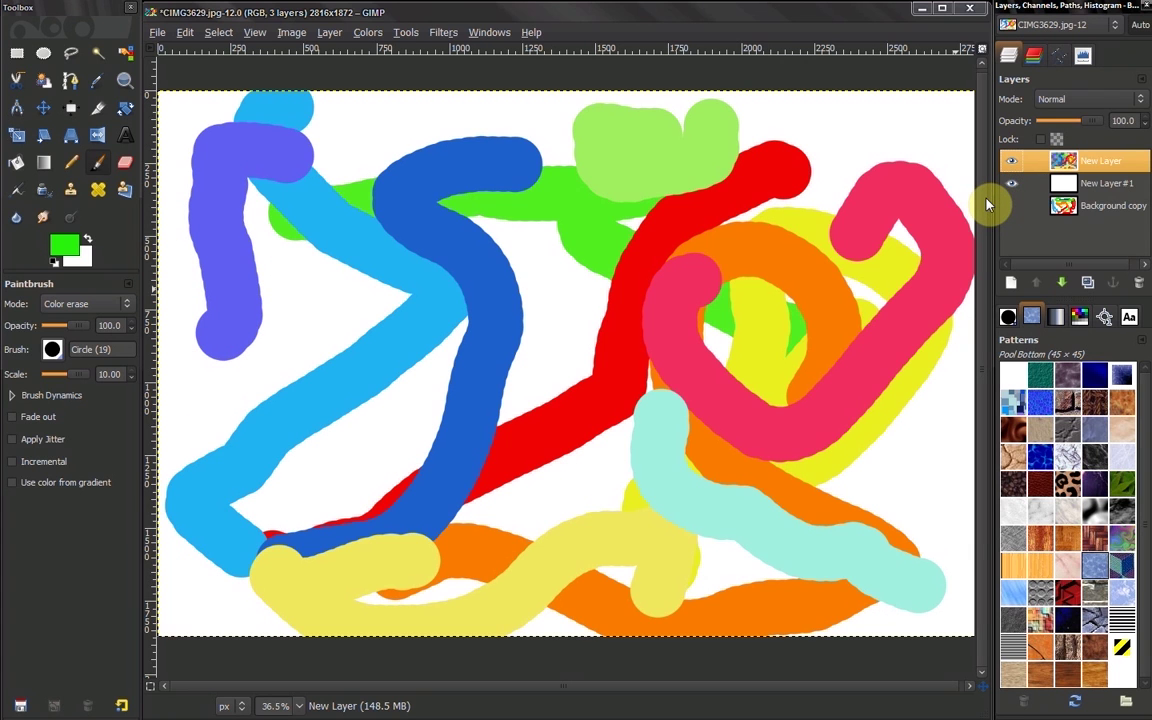
{"action": "left_click", "coordinate": [1010, 182]}
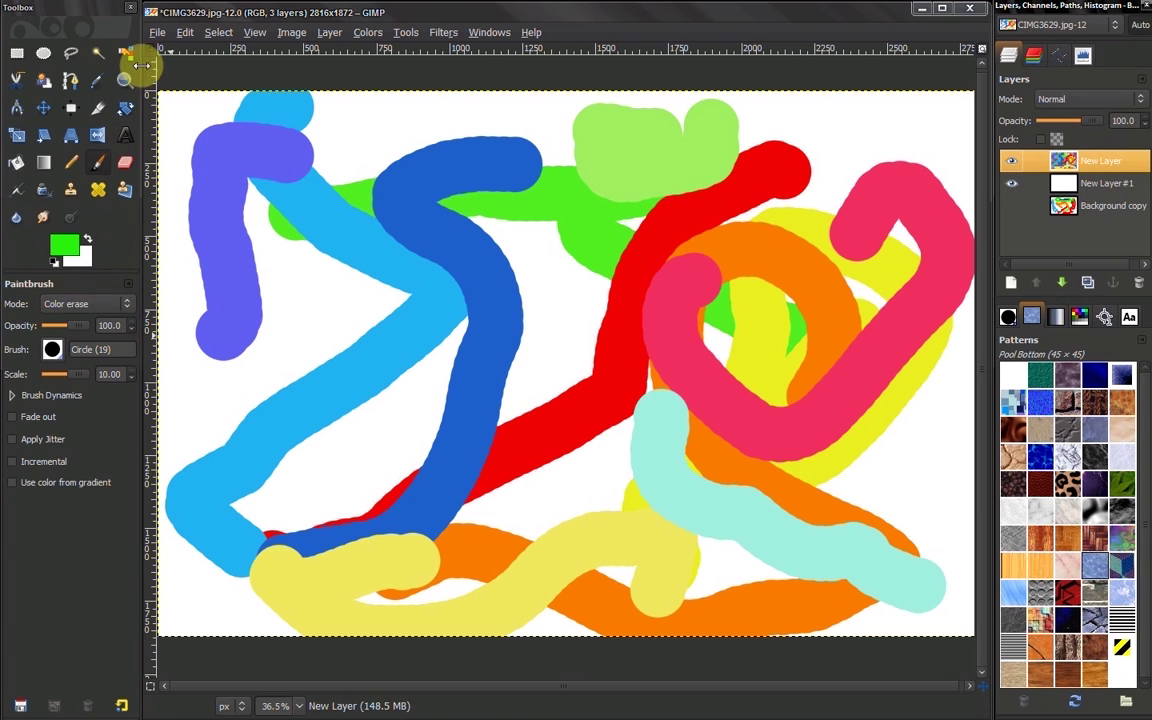
- Pick the light blue, colour-erase it from the left strokes, and fade the top green blob
{"action": "left_click", "coordinate": [97, 80]}
{"action": "left_click", "coordinate": [345, 195]}
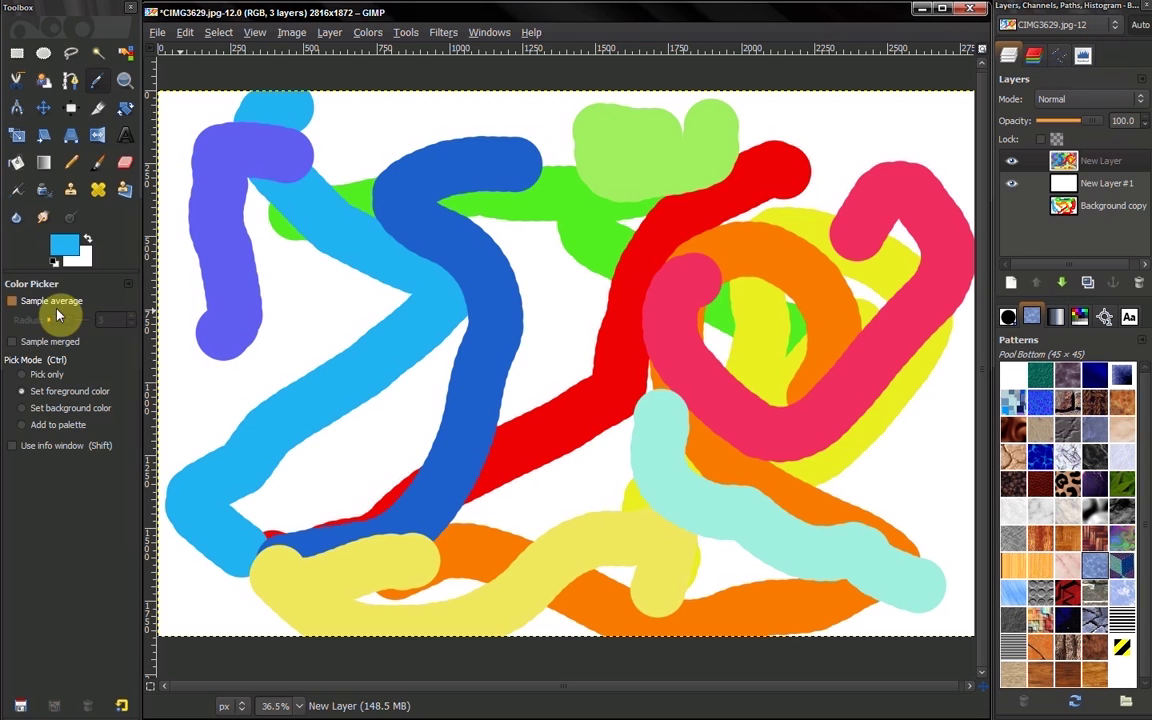
{"action": "left_click", "coordinate": [97, 162]}
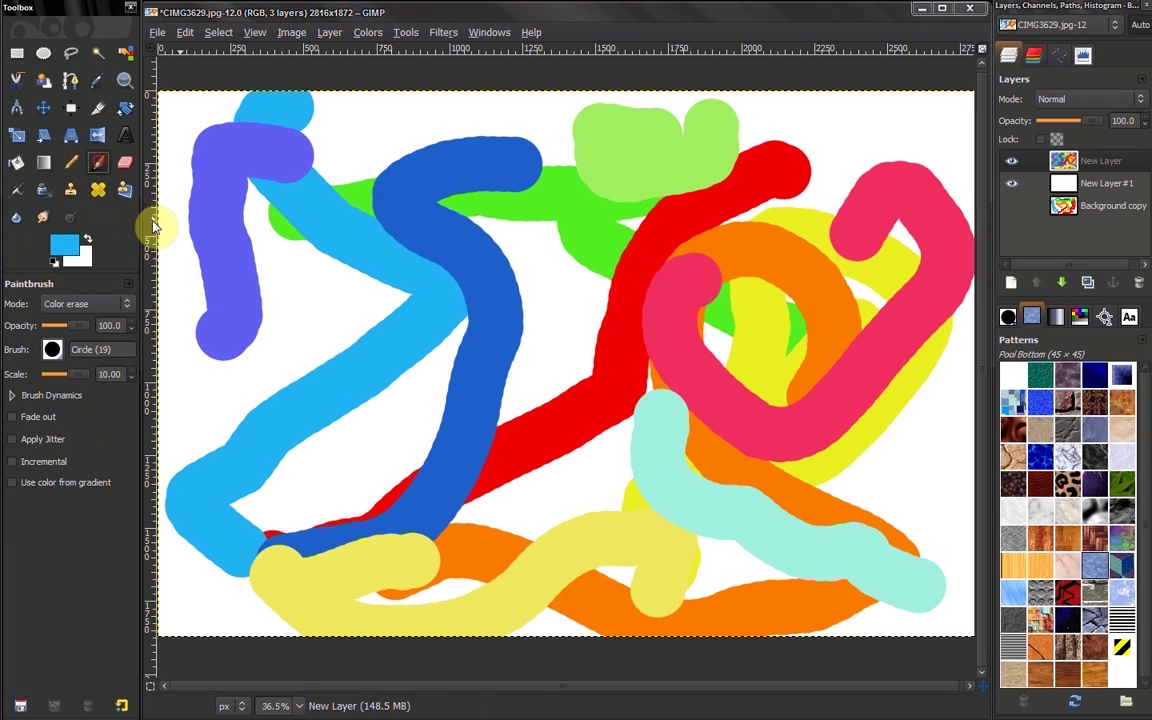
{"action": "mouse_move", "coordinate": [258, 225]}
{"action": "left_mouse_down"}
{"action": "mouse_move", "coordinate": [378, 260]}
{"action": "mouse_move", "coordinate": [437, 329]}
{"action": "mouse_move", "coordinate": [386, 386]}
{"action": "mouse_move", "coordinate": [220, 463]}
{"action": "mouse_move", "coordinate": [321, 437]}
{"action": "mouse_move", "coordinate": [378, 357]}
{"action": "mouse_move", "coordinate": [358, 350]}
{"action": "mouse_move", "coordinate": [327, 303]}
{"action": "mouse_move", "coordinate": [290, 193]}
{"action": "mouse_move", "coordinate": [275, 257]}
{"action": "mouse_move", "coordinate": [250, 149]}
{"action": "mouse_move", "coordinate": [230, 194]}
{"action": "mouse_move", "coordinate": [239, 170]}
{"action": "mouse_move", "coordinate": [270, 270]}
{"action": "mouse_move", "coordinate": [244, 244]}
{"action": "mouse_move", "coordinate": [230, 186]}
{"action": "mouse_move", "coordinate": [627, 310]}
{"action": "left_mouse_up"}
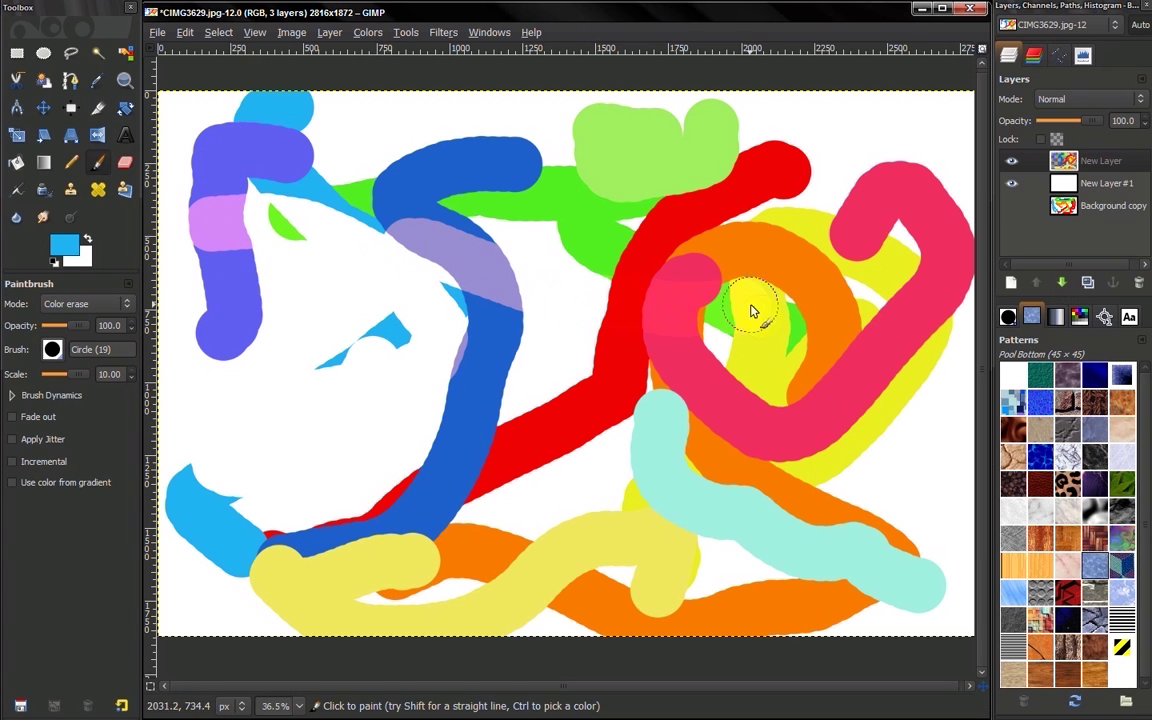
{"action": "mouse_move", "coordinate": [762, 176]}
{"action": "left_mouse_down"}
{"action": "mouse_move", "coordinate": [676, 147]}
{"action": "mouse_move", "coordinate": [609, 154]}
{"action": "mouse_move", "coordinate": [545, 206]}
{"action": "mouse_move", "coordinate": [605, 150]}
{"action": "mouse_move", "coordinate": [572, 232]}
{"action": "mouse_move", "coordinate": [689, 411]}
{"action": "mouse_move", "coordinate": [442, 476]}
{"action": "mouse_move", "coordinate": [342, 474]}
{"action": "left_mouse_up"}
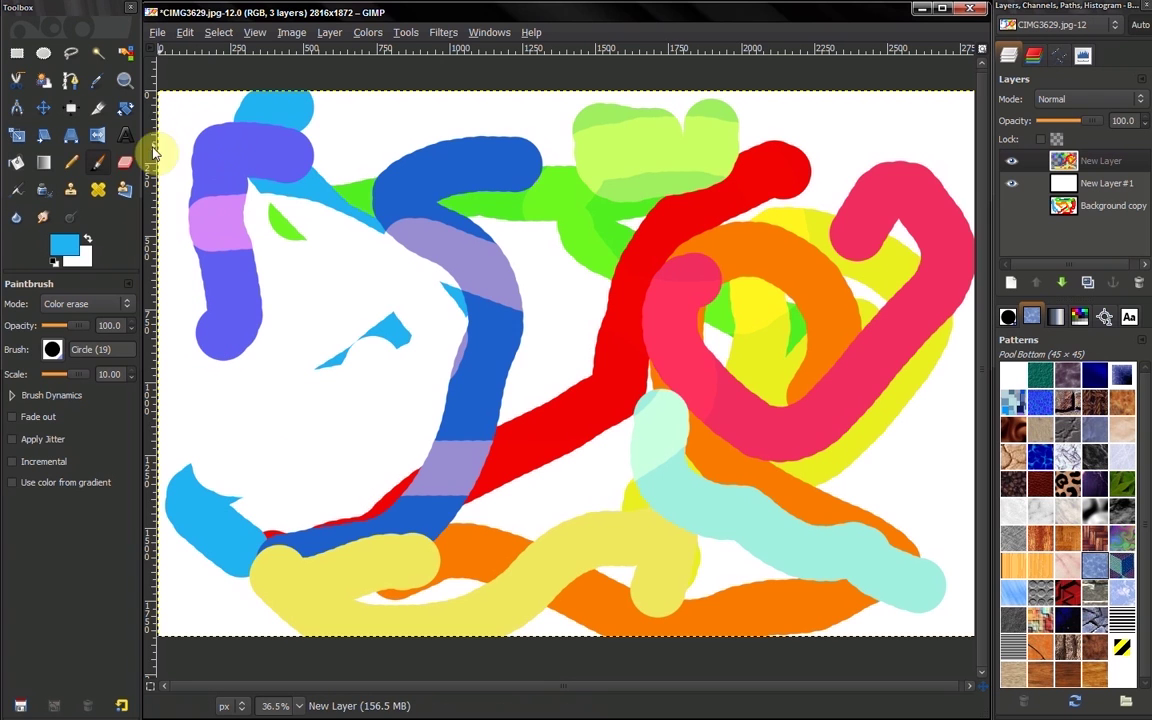
- Pick the red of the central stroke and colour-erase along it with the paintbrush
{"action": "left_click", "coordinate": [98, 82]}
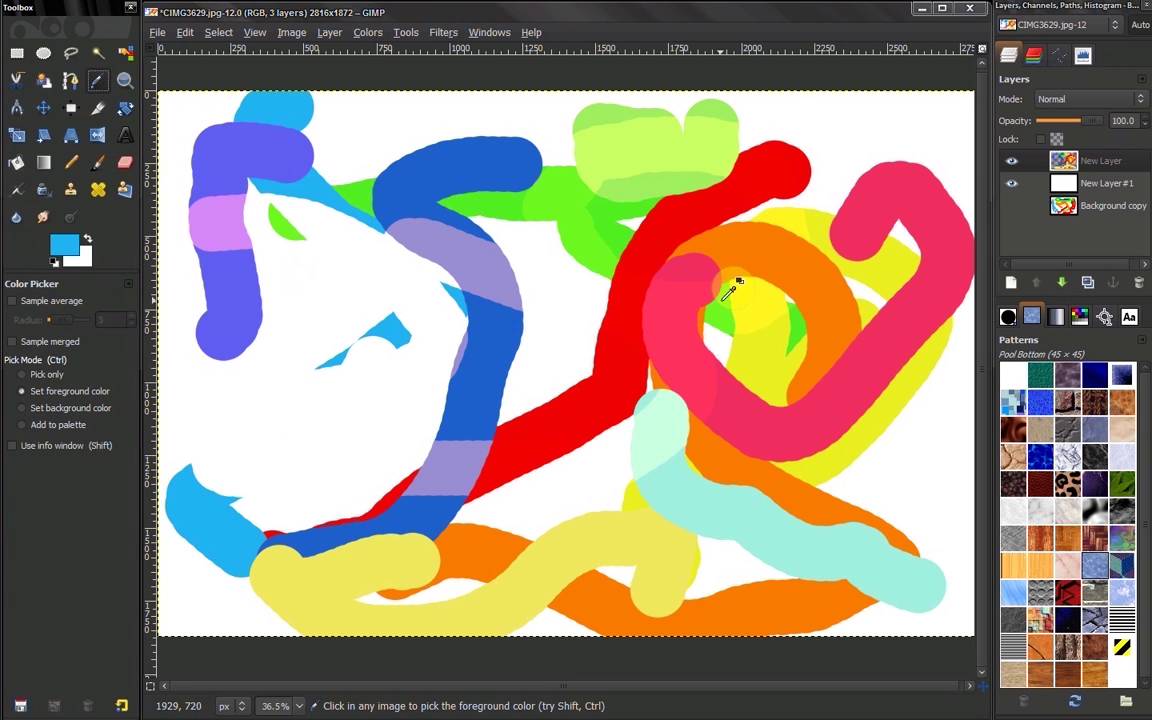
{"action": "left_click", "coordinate": [630, 255]}
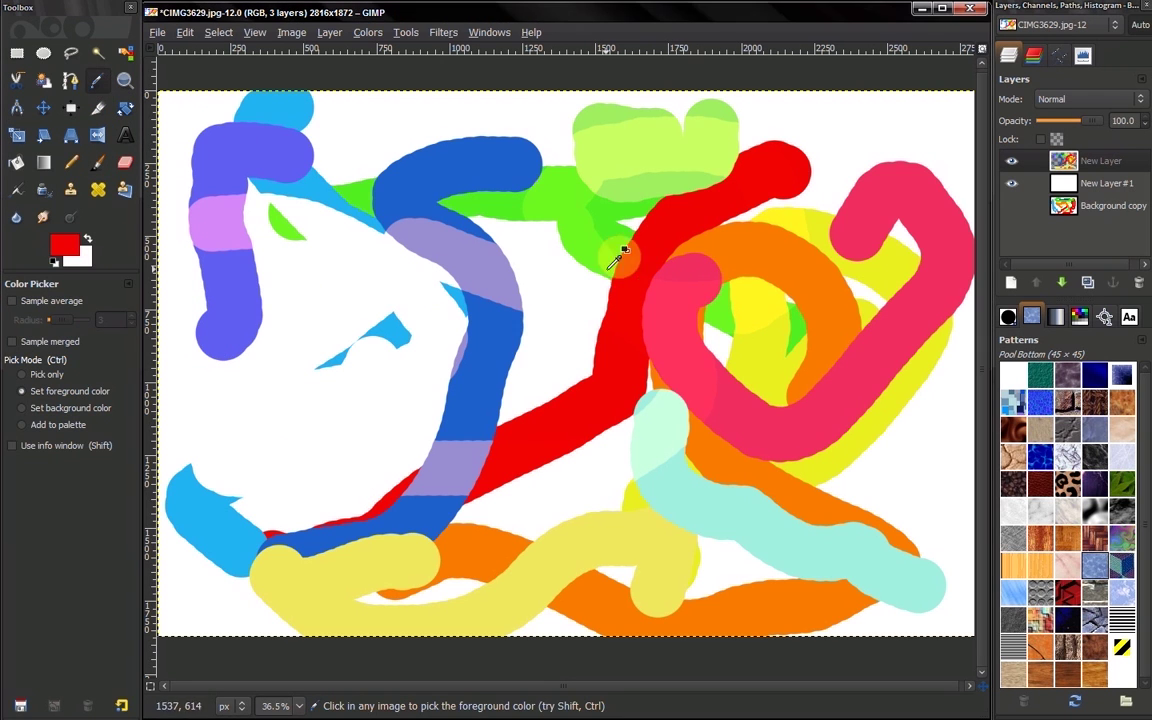
{"action": "left_click", "coordinate": [97, 162]}
{"action": "mouse_move", "coordinate": [620, 264]}
{"action": "left_mouse_down"}
{"action": "mouse_move", "coordinate": [456, 481]}
{"action": "mouse_move", "coordinate": [513, 472]}
{"action": "mouse_move", "coordinate": [296, 492]}
{"action": "left_mouse_up"}
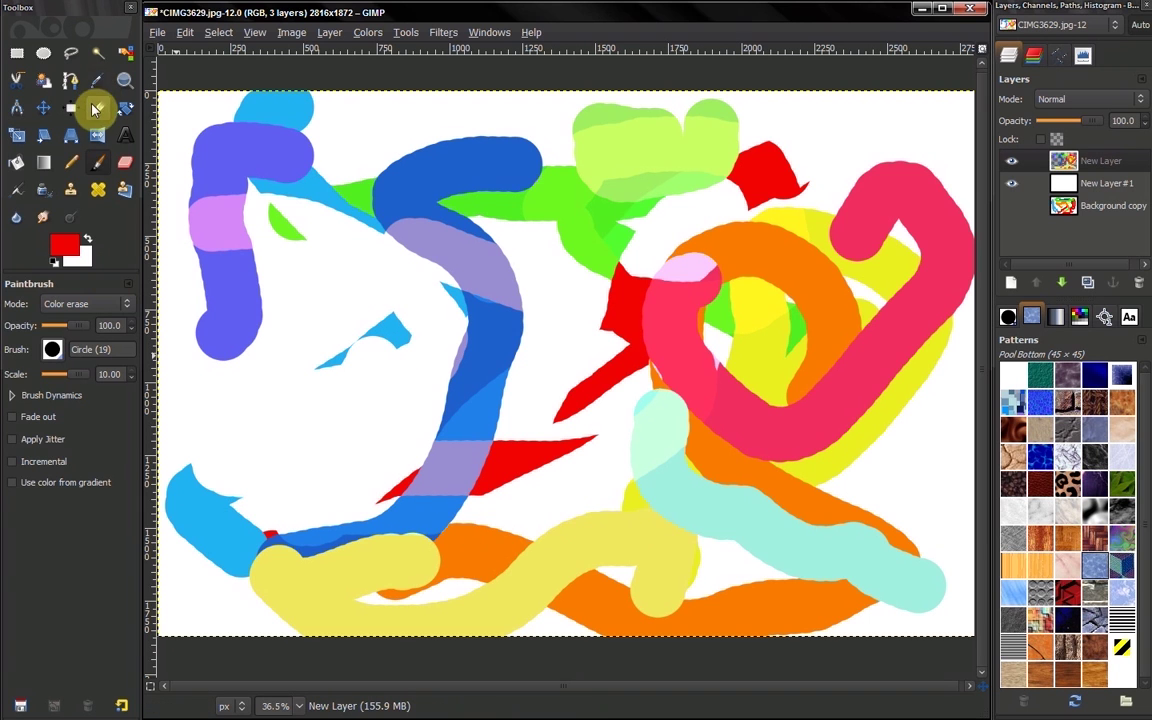
- Pick the pale yellow from the bottom stroke, fit the image in the window, and reselect the paintbrush
{"action": "left_click", "coordinate": [96, 80]}
{"action": "left_click", "coordinate": [534, 595]}
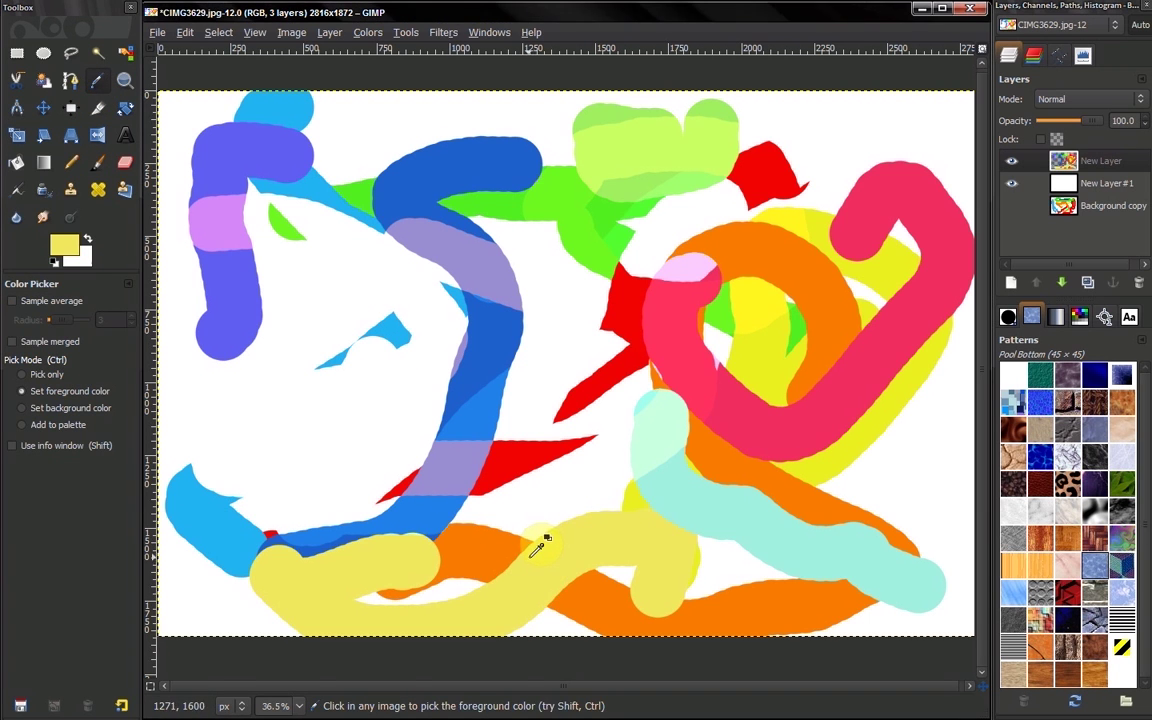
{"action": "key", "text": "F11"}
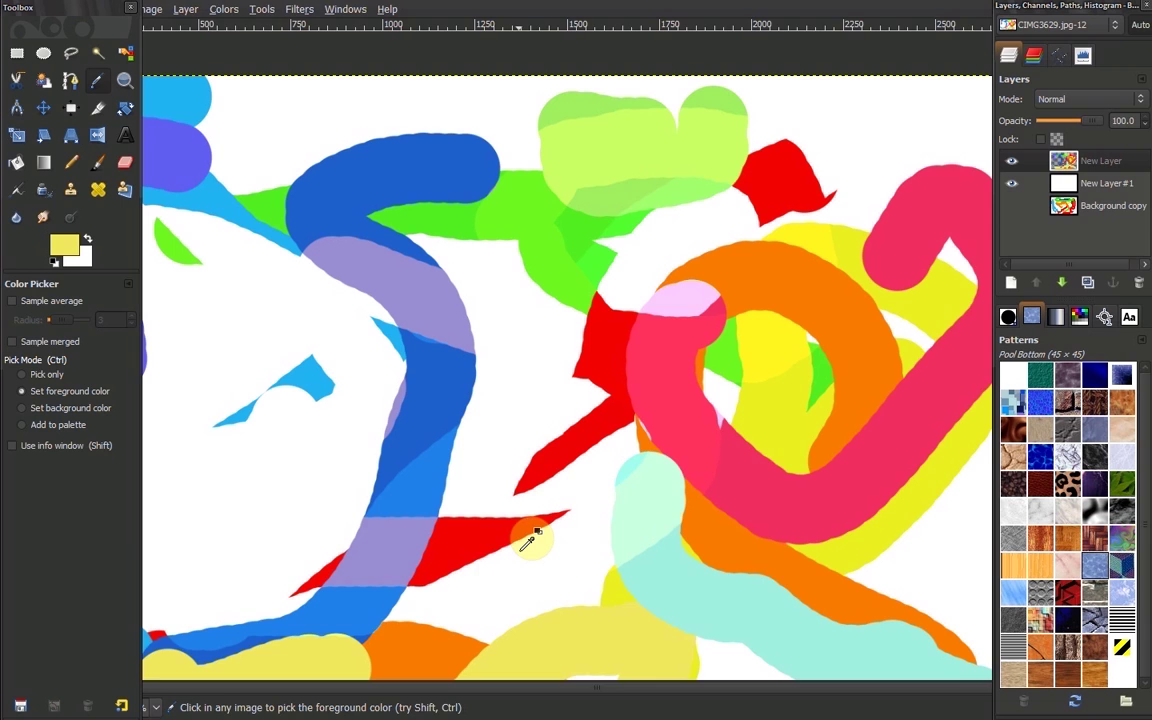
{"action": "key", "text": "Tab"}
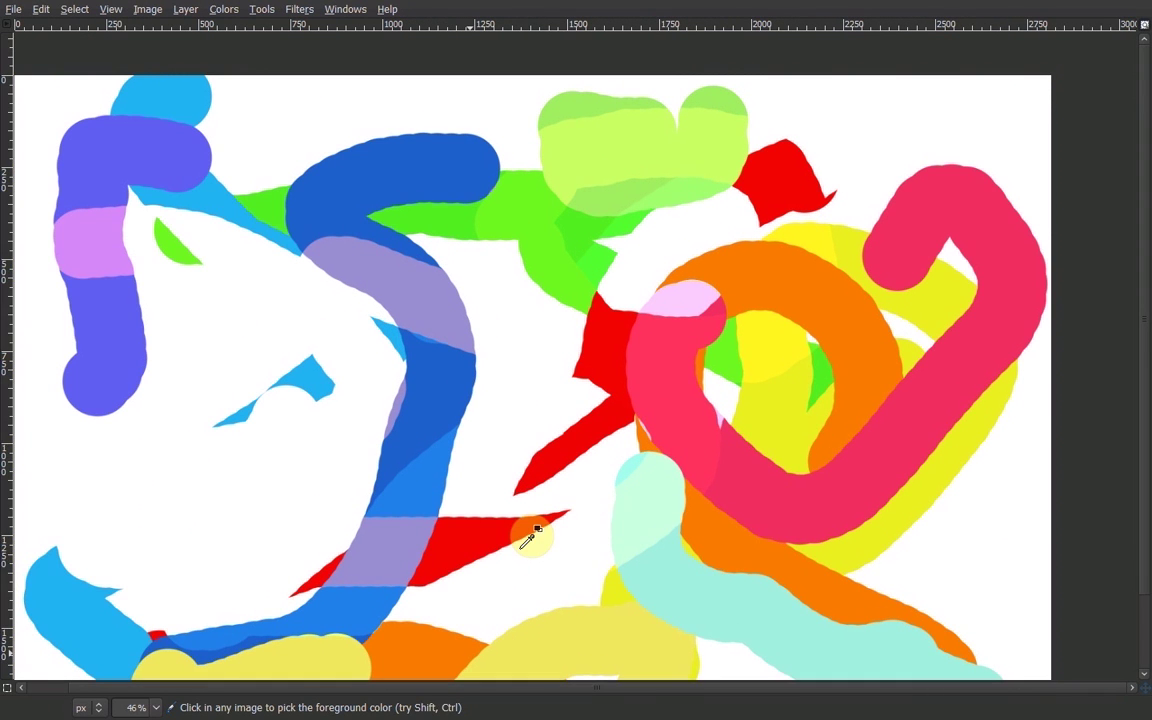
{"action": "key", "text": "shift+ctrl+j"}
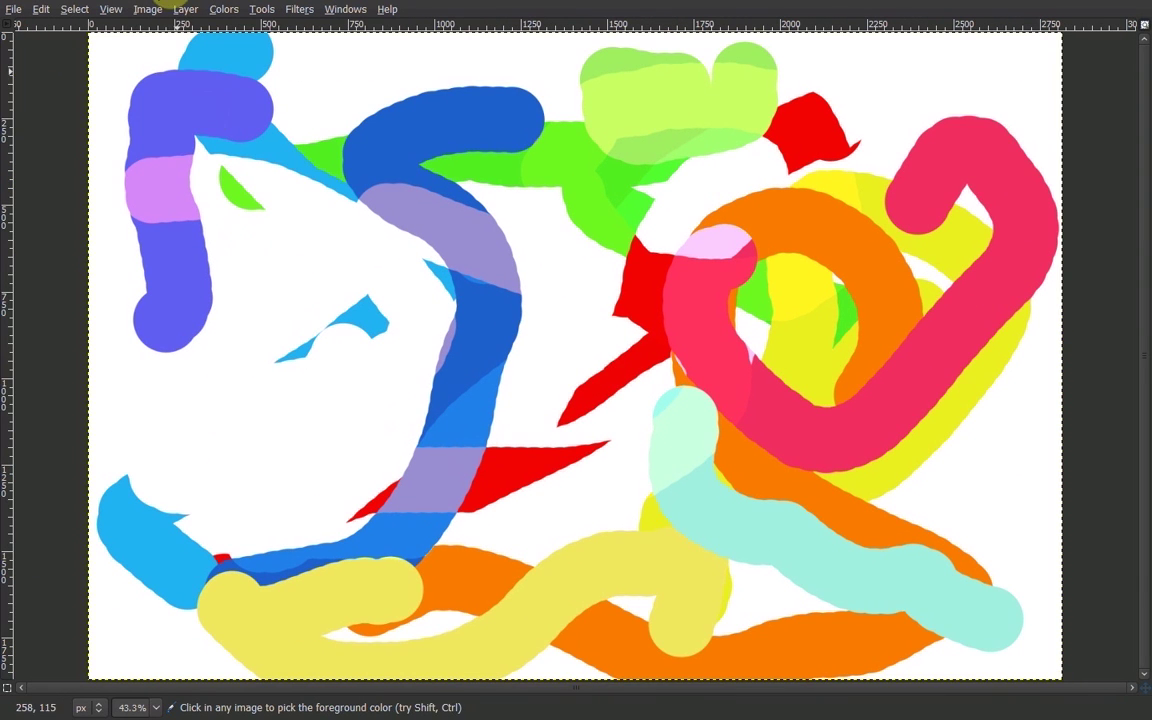
{"action": "key", "text": "F11"}
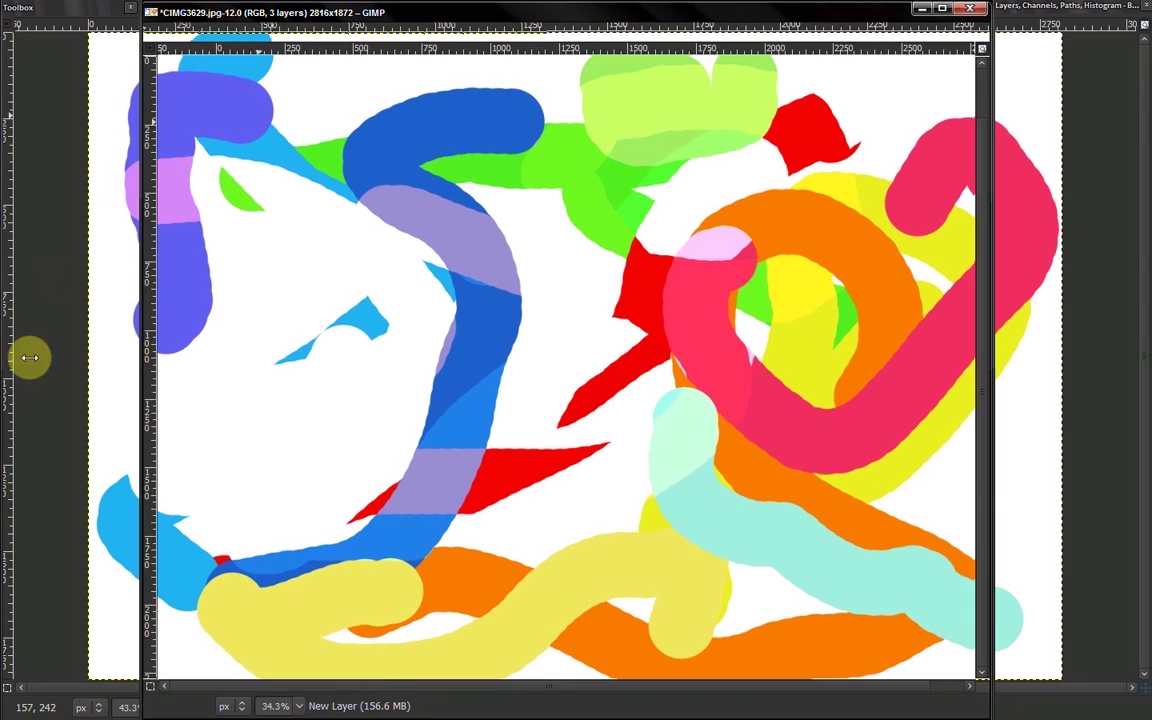
{"action": "key", "text": "Tab"}
{"action": "left_click", "coordinate": [97, 163]}
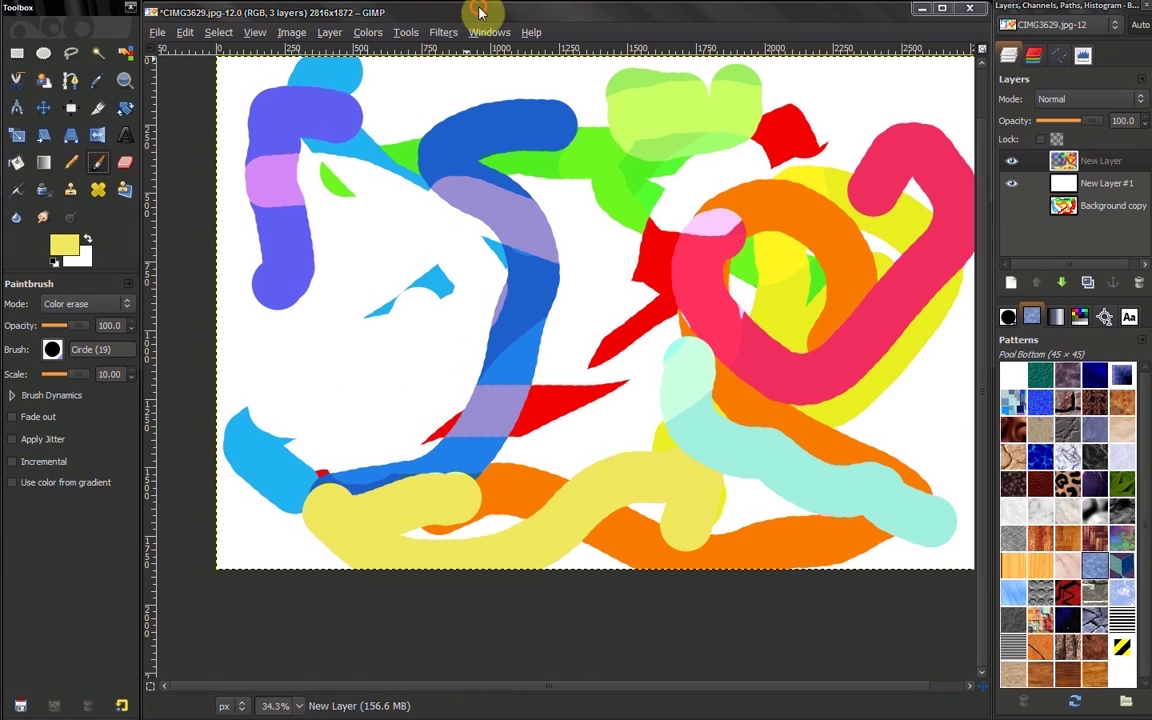
- Trial-erase the bottom yellow strokes in fullscreen with panels hidden, undo it, then lightly fade the mint stroke
{"action": "key", "text": "F11"}
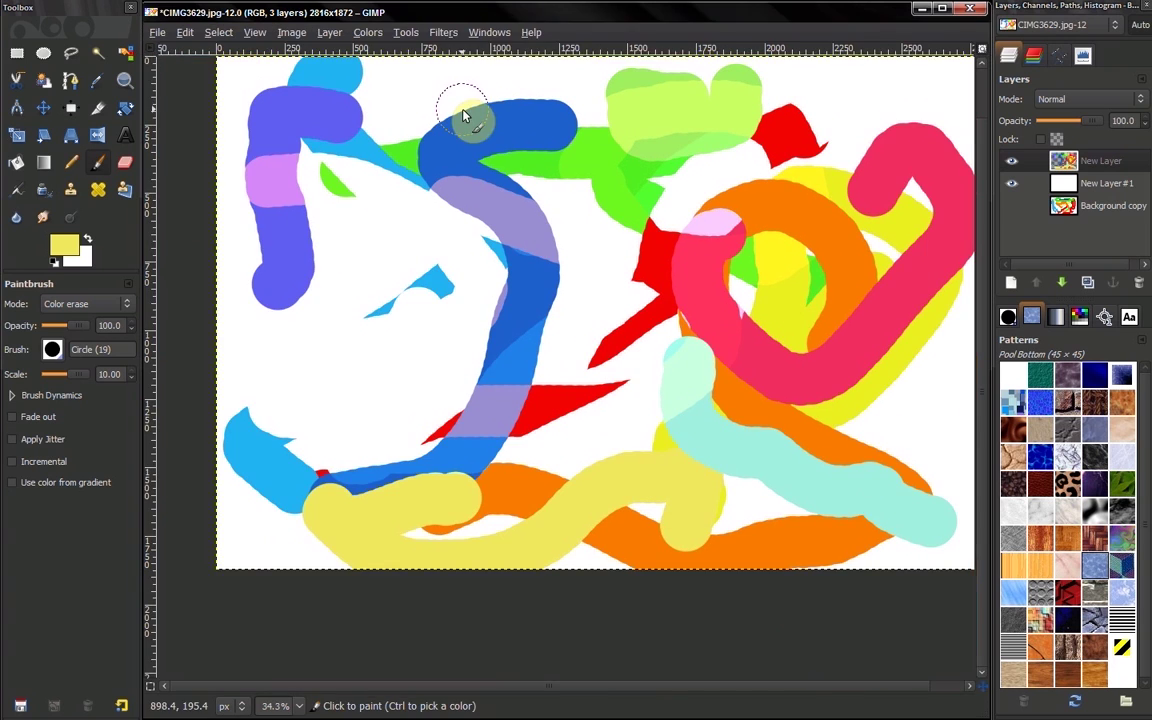
{"action": "key", "text": "Tab"}
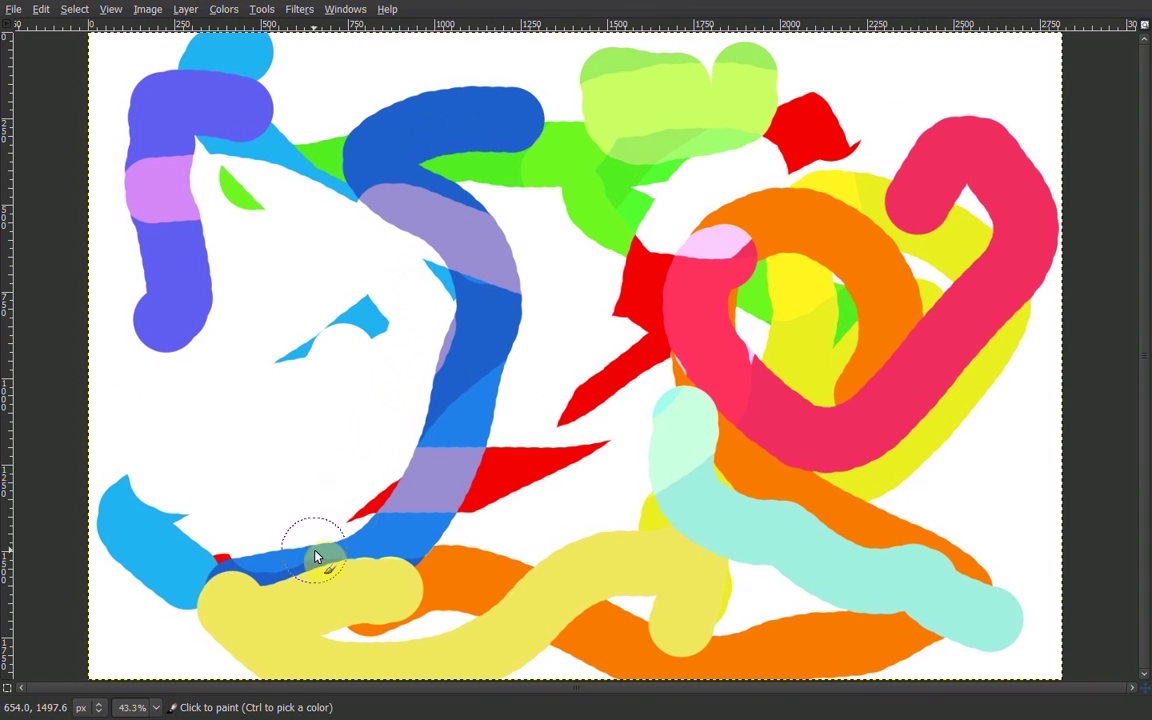
{"action": "mouse_move", "coordinate": [381, 600]}
{"action": "left_mouse_down"}
{"action": "mouse_move", "coordinate": [391, 576]}
{"action": "mouse_move", "coordinate": [239, 617]}
{"action": "mouse_move", "coordinate": [247, 591]}
{"action": "mouse_move", "coordinate": [400, 578]}
{"action": "mouse_move", "coordinate": [270, 656]}
{"action": "mouse_move", "coordinate": [442, 663]}
{"action": "mouse_move", "coordinate": [326, 663]}
{"action": "mouse_move", "coordinate": [586, 549]}
{"action": "mouse_move", "coordinate": [478, 689]}
{"action": "mouse_move", "coordinate": [674, 532]}
{"action": "mouse_move", "coordinate": [699, 548]}
{"action": "mouse_move", "coordinate": [670, 651]}
{"action": "mouse_move", "coordinate": [720, 597]}
{"action": "mouse_move", "coordinate": [643, 507]}
{"action": "mouse_move", "coordinate": [716, 455]}
{"action": "mouse_move", "coordinate": [675, 346]}
{"action": "left_mouse_up"}
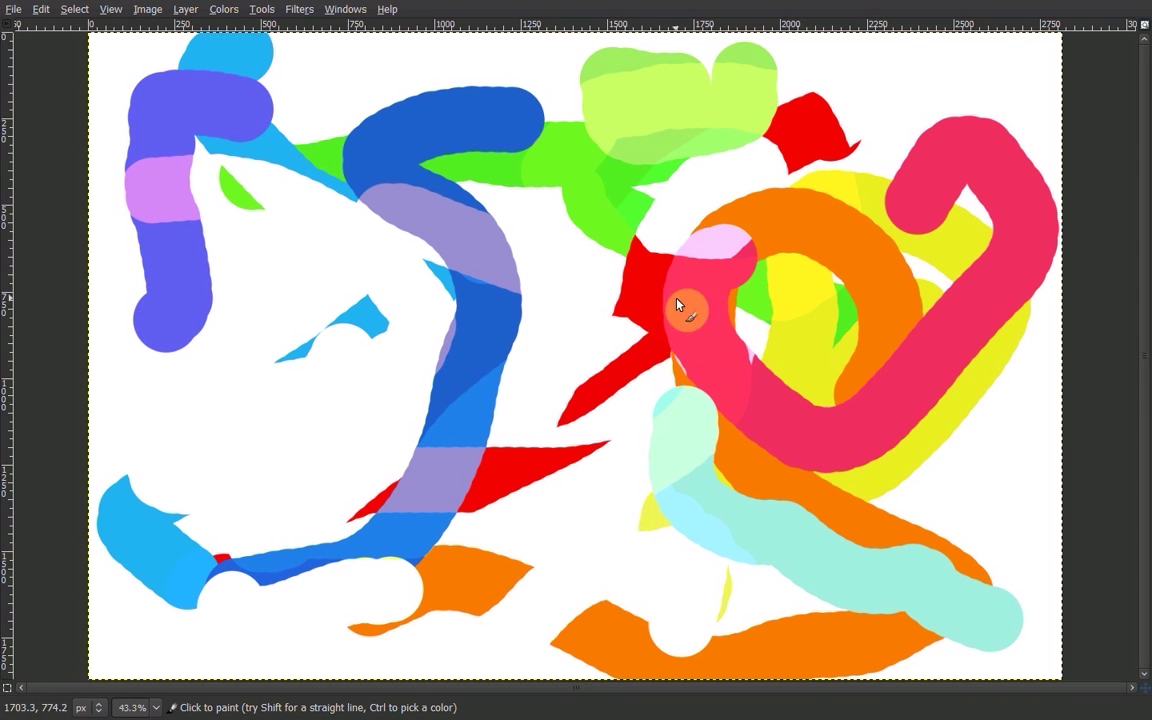
{"action": "mouse_move", "coordinate": [667, 416]}
{"action": "left_mouse_down"}
{"action": "mouse_move", "coordinate": [633, 523]}
{"action": "mouse_move", "coordinate": [643, 541]}
{"action": "left_mouse_up"}
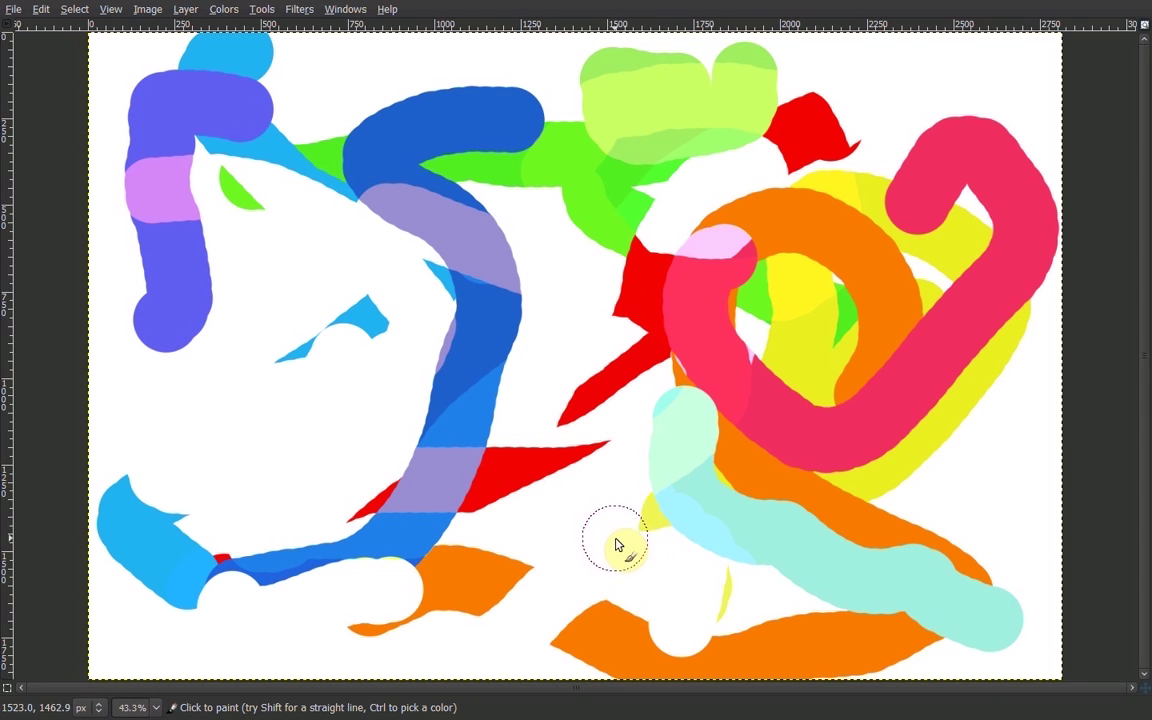
{"action": "key", "text": "ctrl"}
{"action": "mouse_move", "coordinate": [575, 545]}
{"action": "left_mouse_down"}
{"action": "mouse_move", "coordinate": [579, 527]}
{"action": "mouse_move", "coordinate": [672, 558]}
{"action": "left_mouse_up"}
{"action": "left_click_drag", "start_coordinate": [681, 441], "coordinate": [664, 508]}
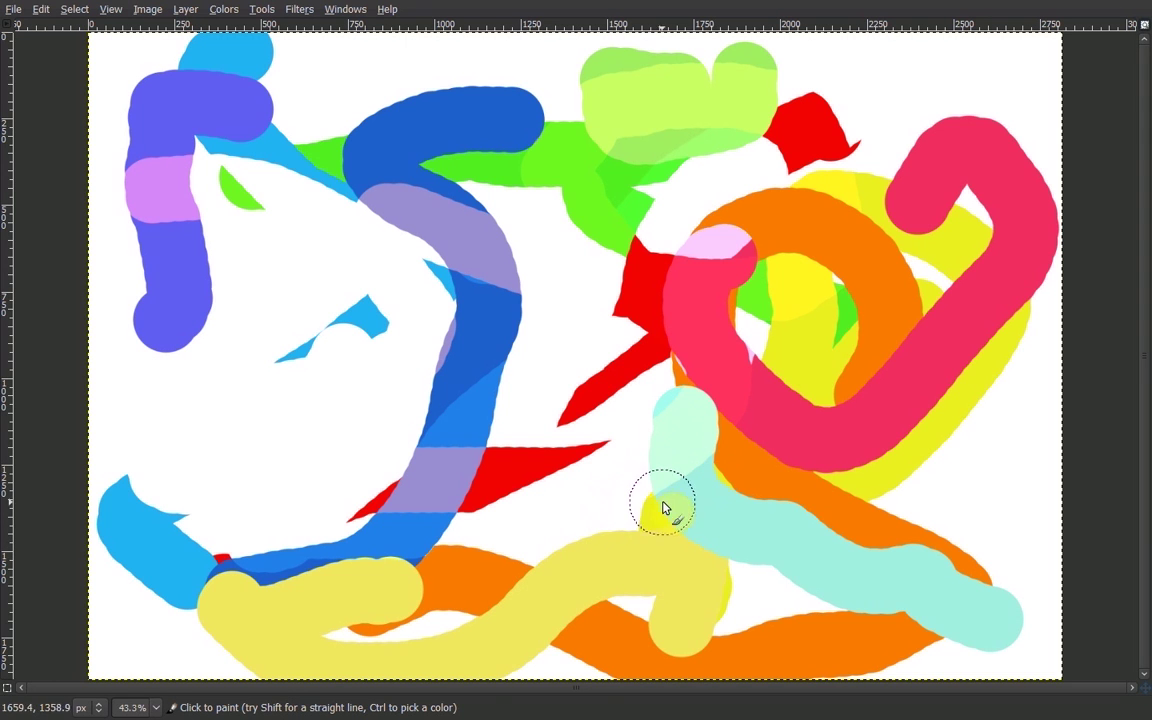